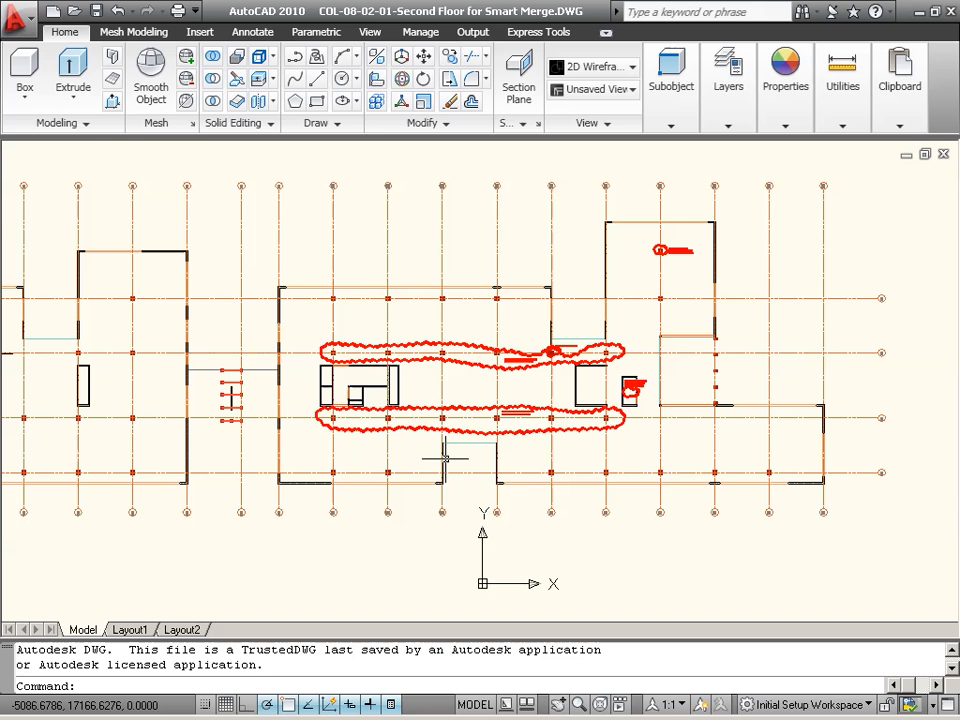
# Examine the red revision clouds and notes around the two middle column rows of the second floor plan
pyautogui.scroll(3, 446, 454)
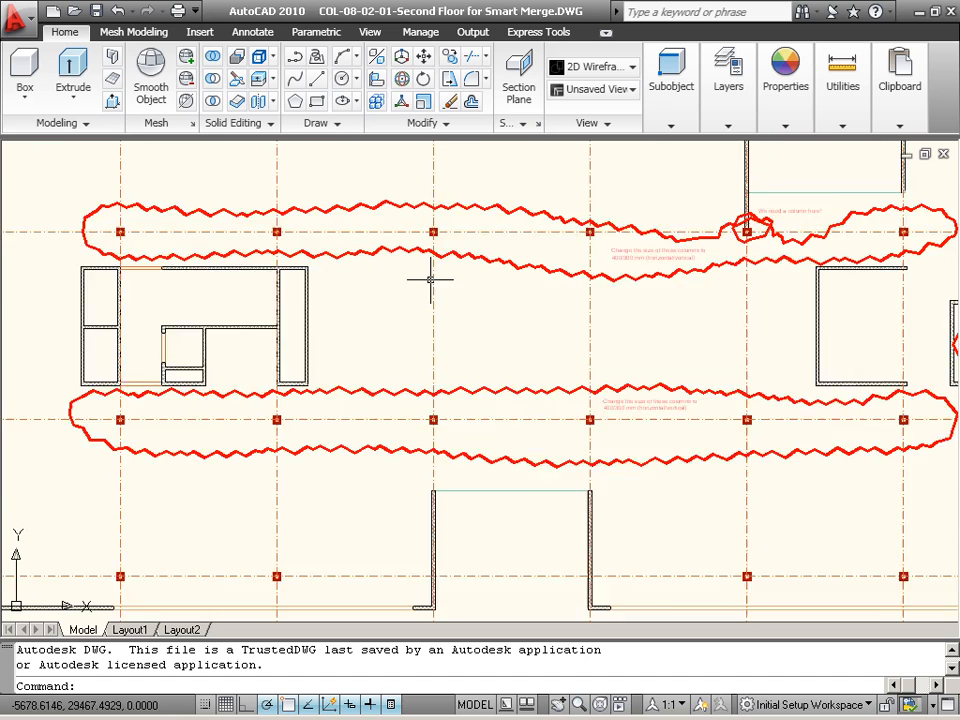
pyautogui.scroll(2, 430, 280)
pyautogui.scroll(2, 930, 306)
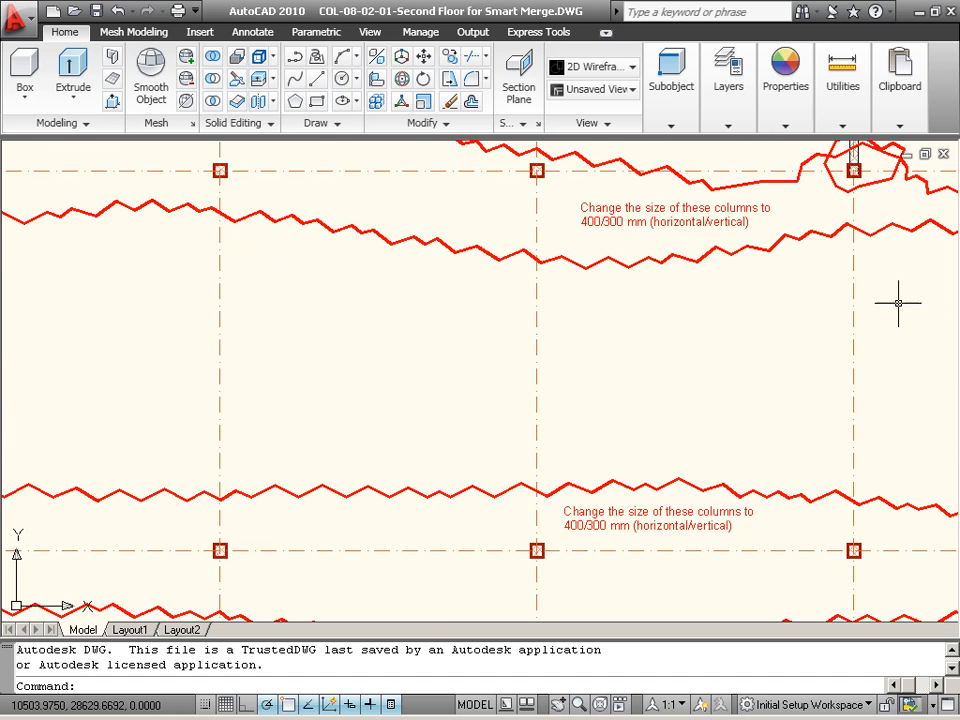
pyautogui.moveTo(898, 303)
pyautogui.mouseDown(button='middle')
pyautogui.moveTo(643, 360)
pyautogui.moveTo(544, 343)
pyautogui.mouseUp(button='middle')
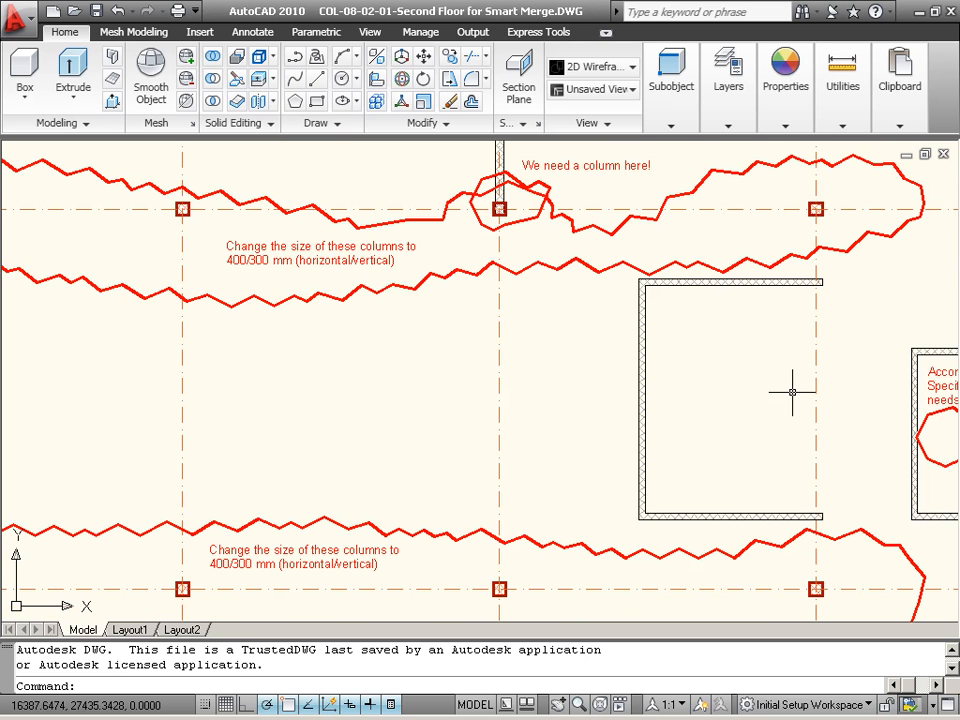
pyautogui.moveTo(791, 395); pyautogui.dragTo(595, 395, button='middle')
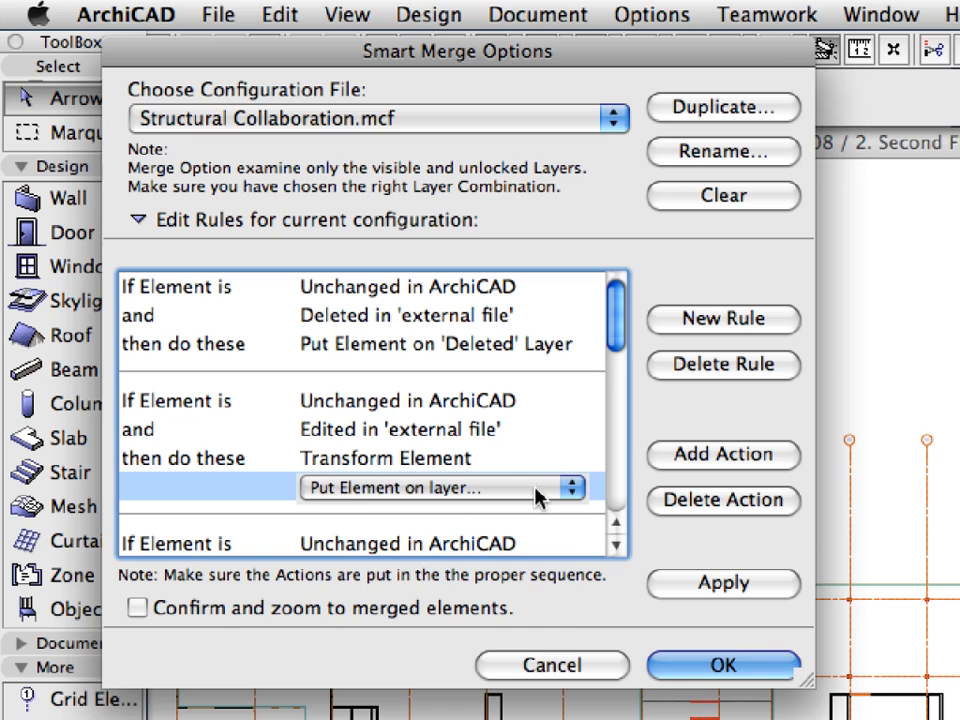
# In ArchiCAD's Smart Merge Options, set the second action for elements edited in the external file to Put Element on 'Edited' Layer
pyautogui.click(560, 489)
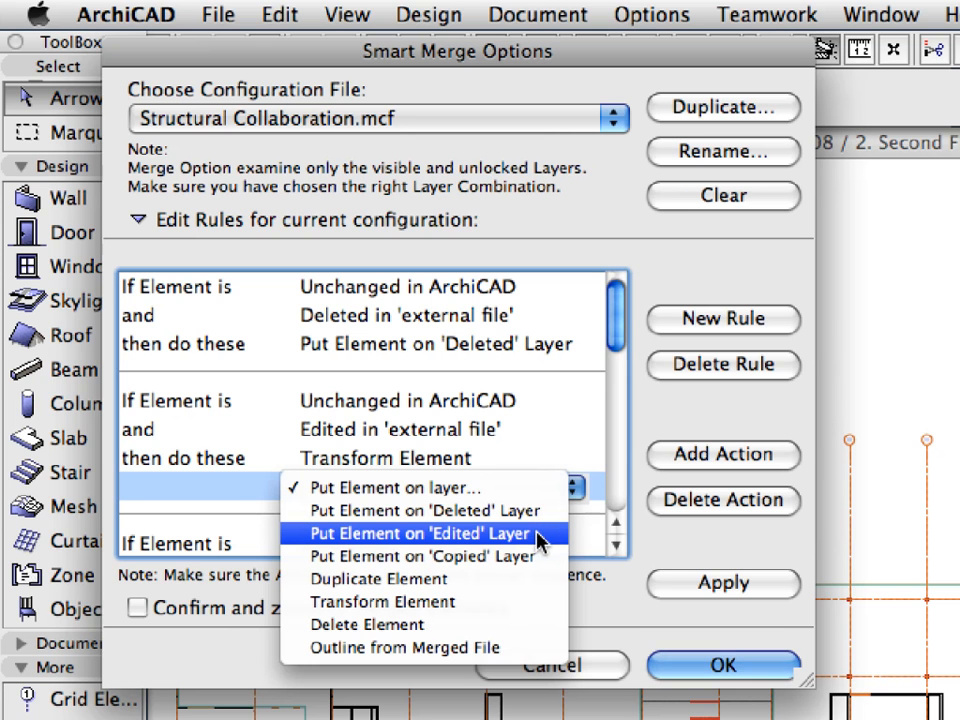
pyautogui.click(537, 534)
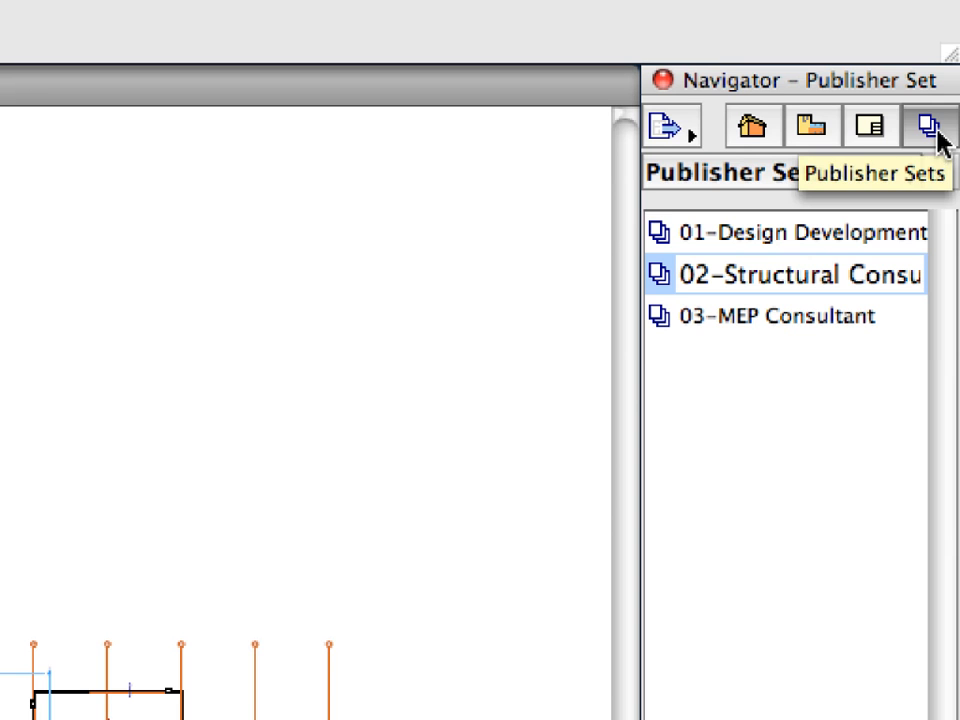
# Show the 02-Structural Consultant publisher set and open its 04 Second Floor view
pyautogui.click(896, 186)
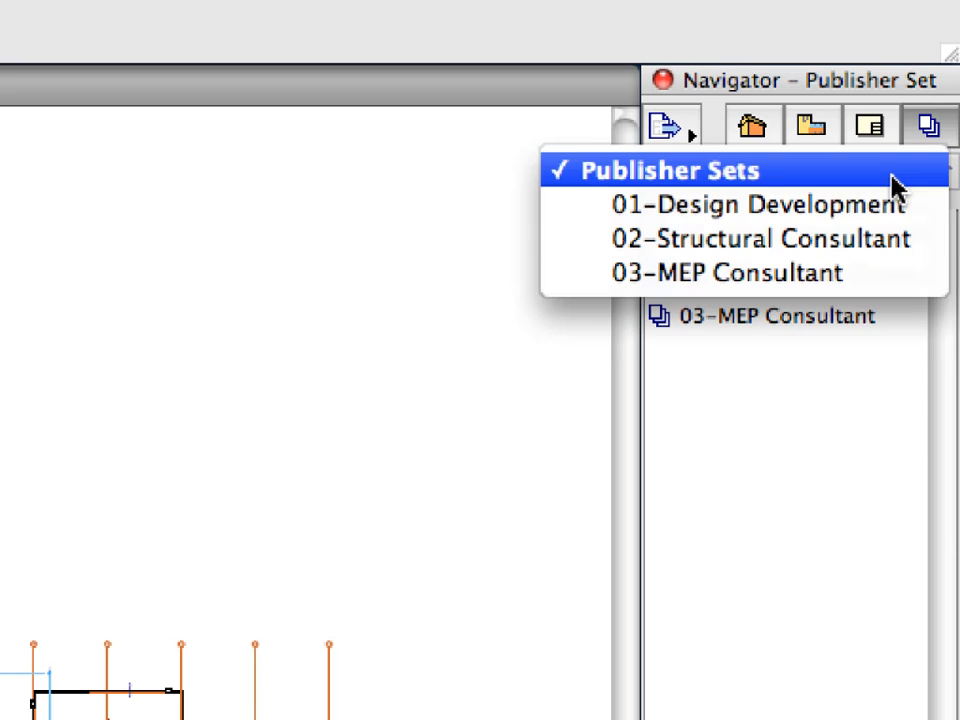
pyautogui.click(900, 240)
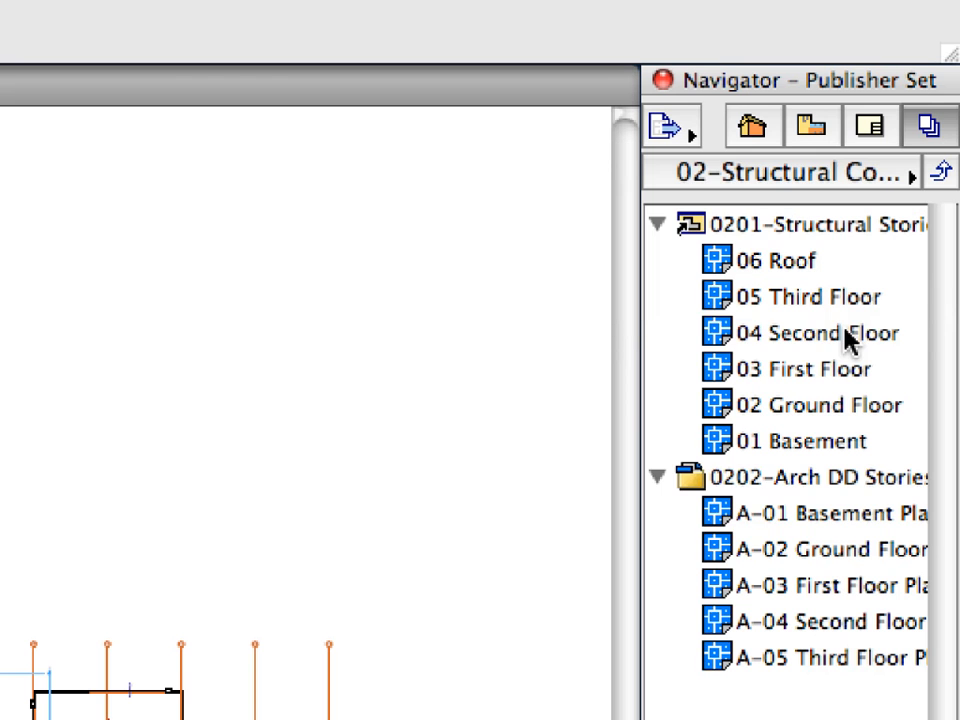
pyautogui.click(848, 339)
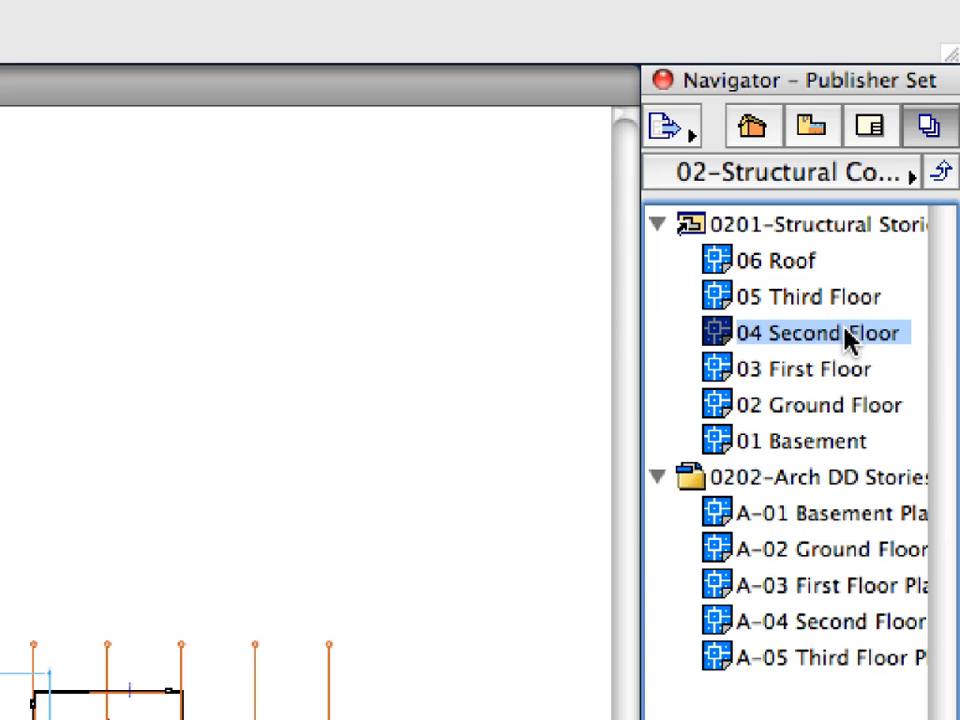
pyautogui.doubleClick(720, 335)
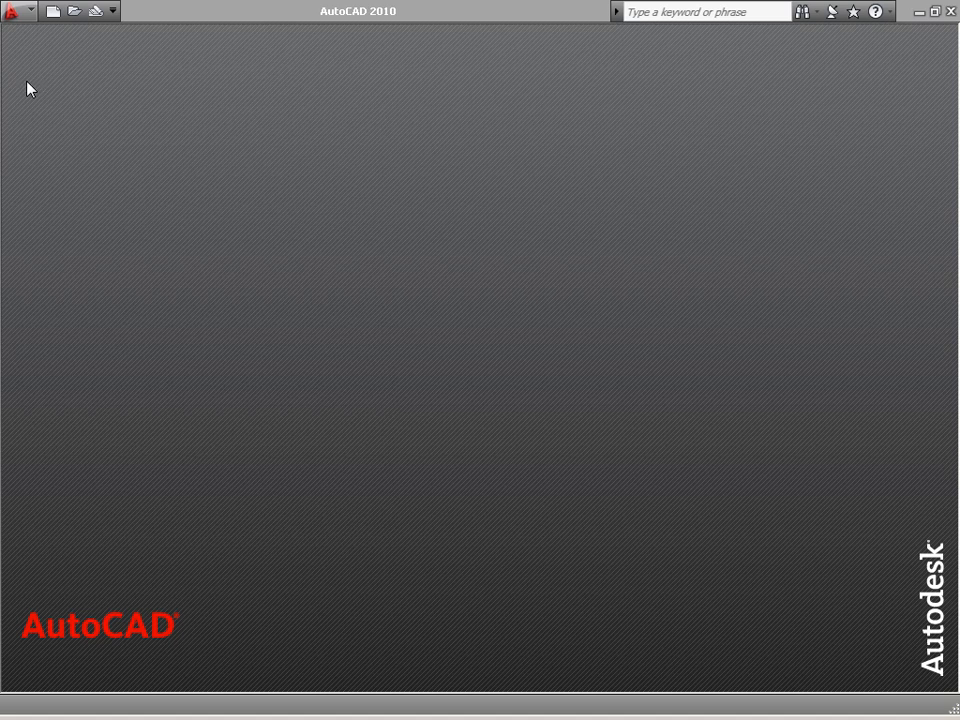
# Switch to AutoCAD and open the drawing COL-08-02-01-Second Floor for Smart Merge from the Chapter 08 folder
pyautogui.click(28, 14)
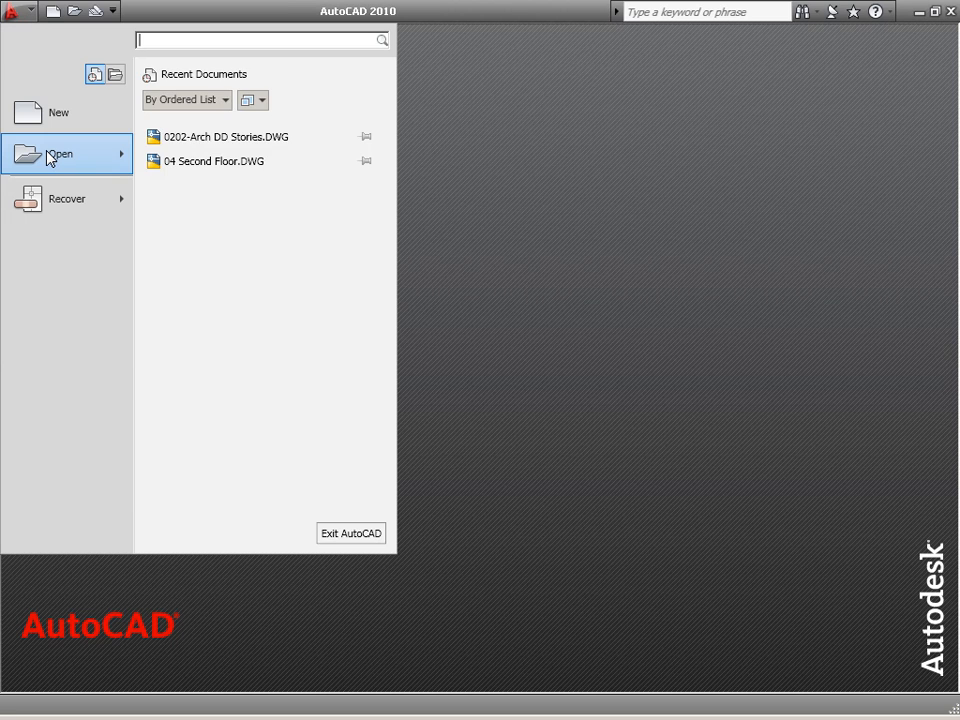
pyautogui.moveTo(58, 158)
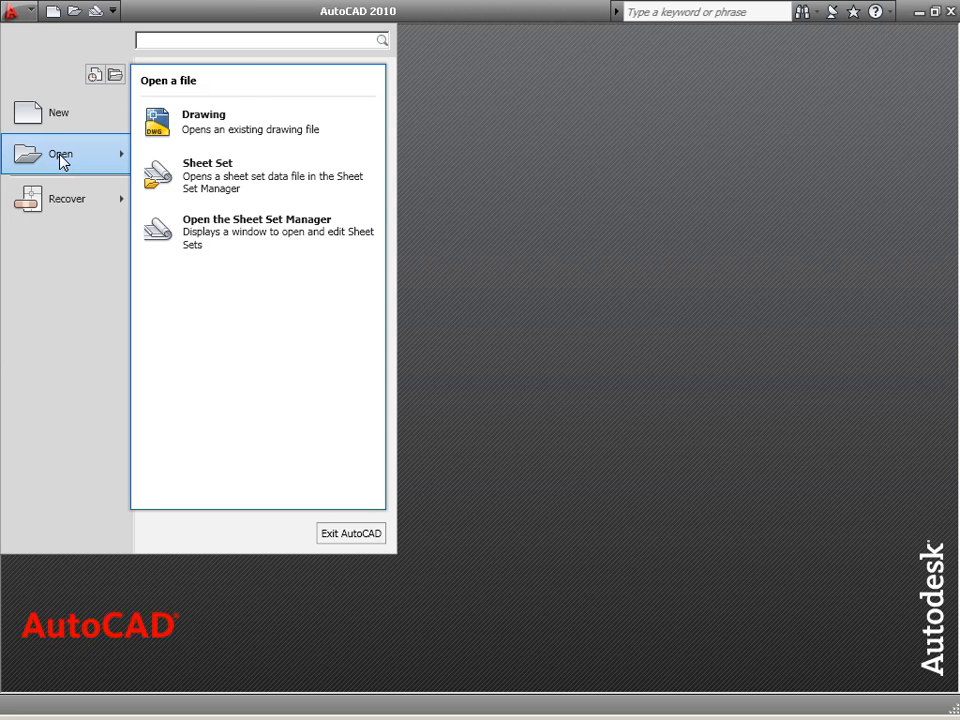
pyautogui.click(368, 130)
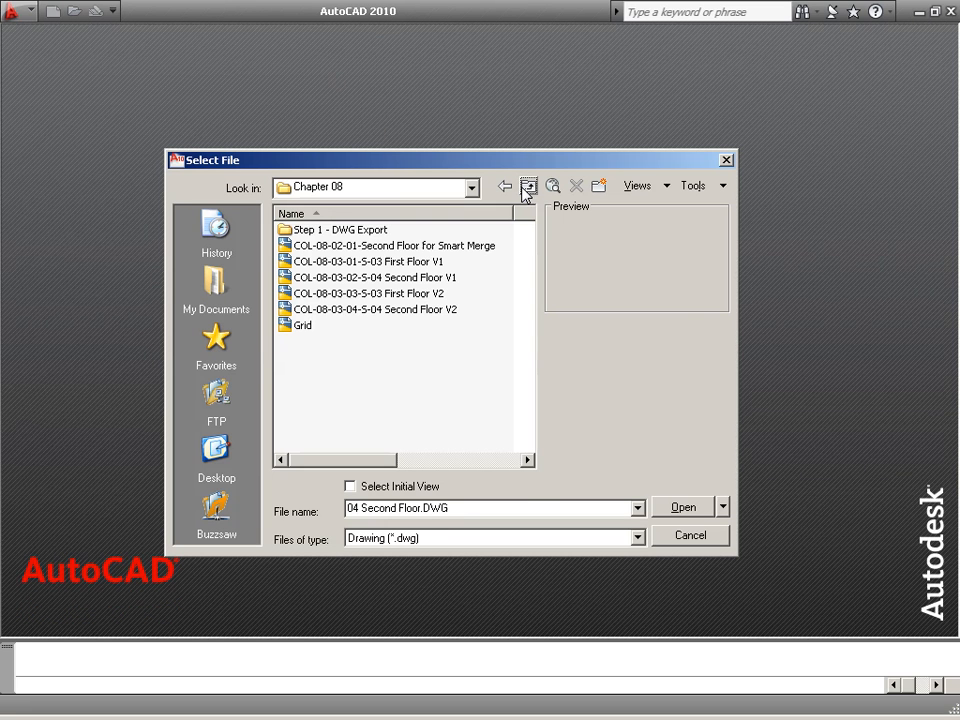
pyautogui.click(446, 246)
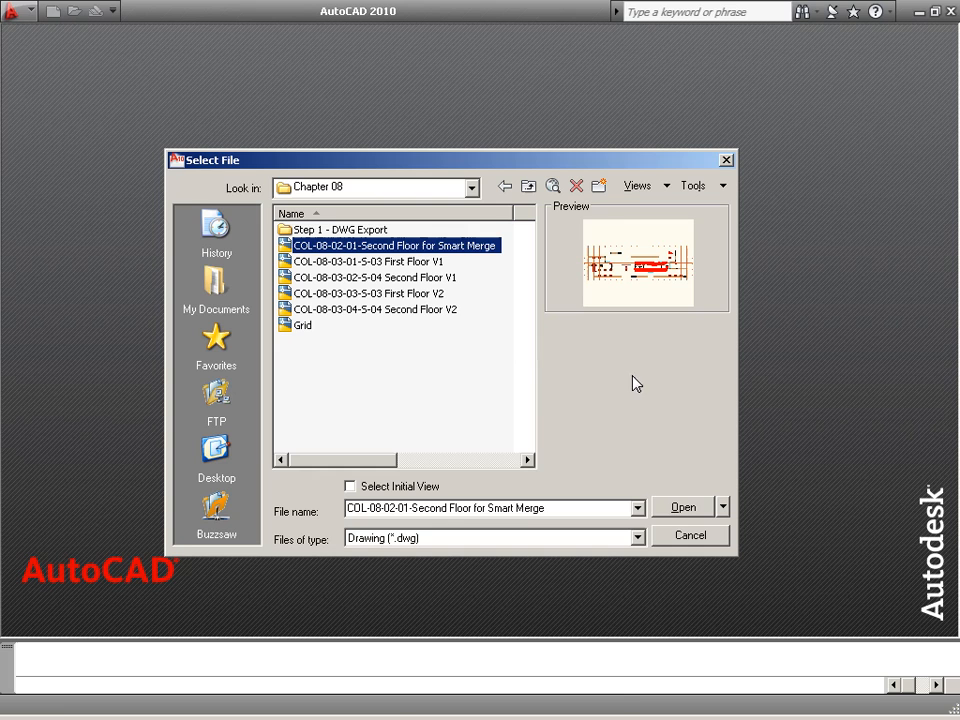
pyautogui.click(706, 508)
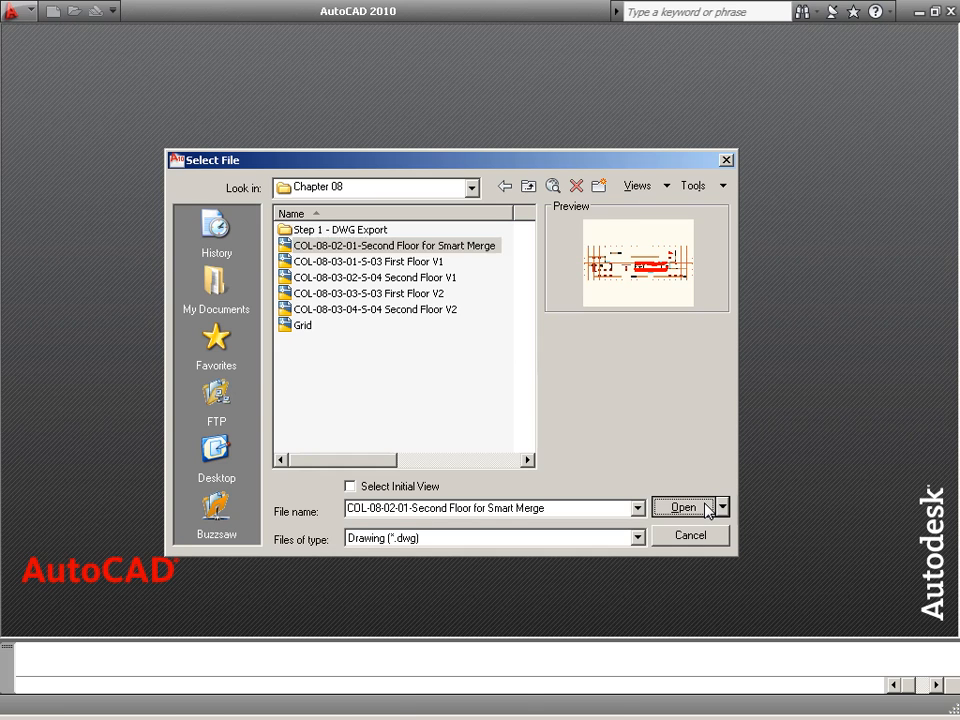
# Examine the structural engineer's revision clouds and the column requested at the wall end on the upper middle grid line
pyautogui.scroll(3, 445, 458)
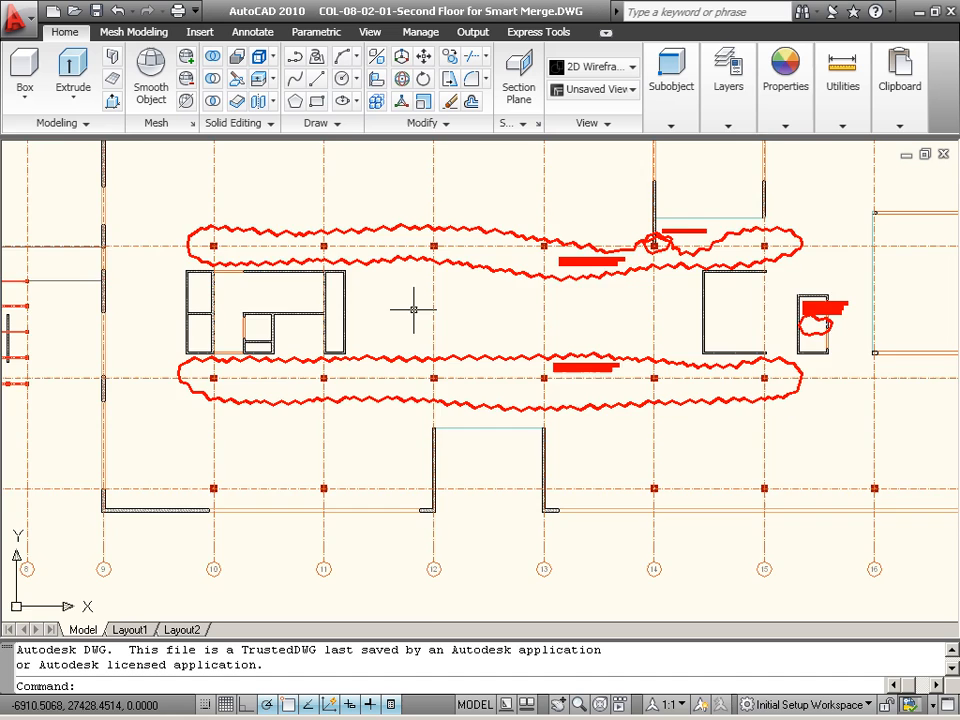
pyautogui.scroll(3, 435, 274)
pyautogui.scroll(2, 926, 306)
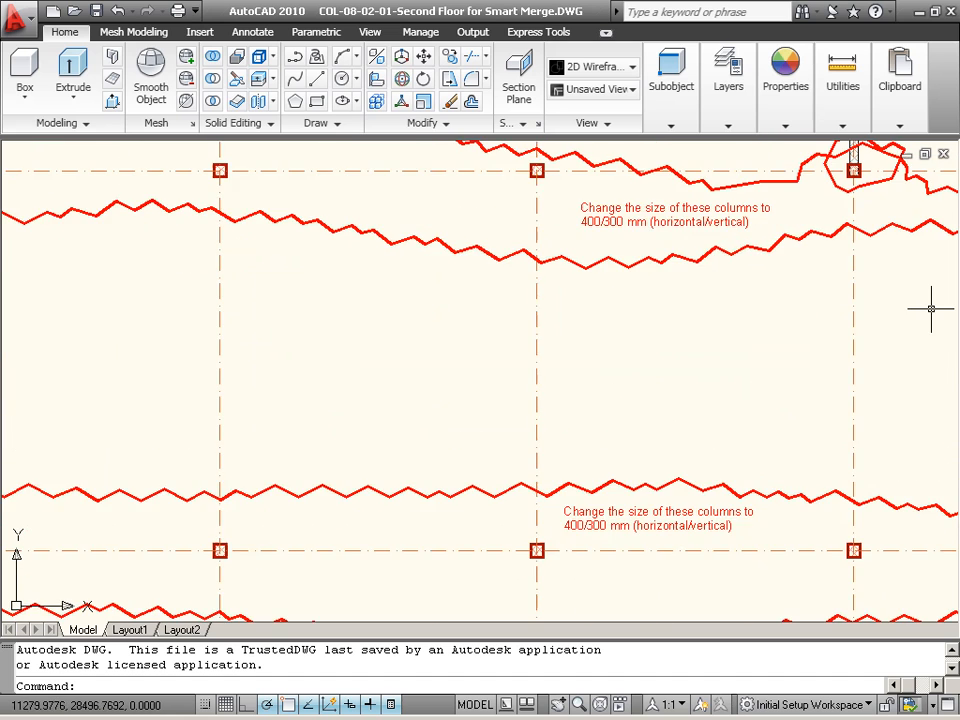
pyautogui.moveTo(581, 303)
pyautogui.mouseDown(button='middle')
pyautogui.moveTo(643, 362)
pyautogui.moveTo(544, 341)
pyautogui.mouseUp(button='middle')
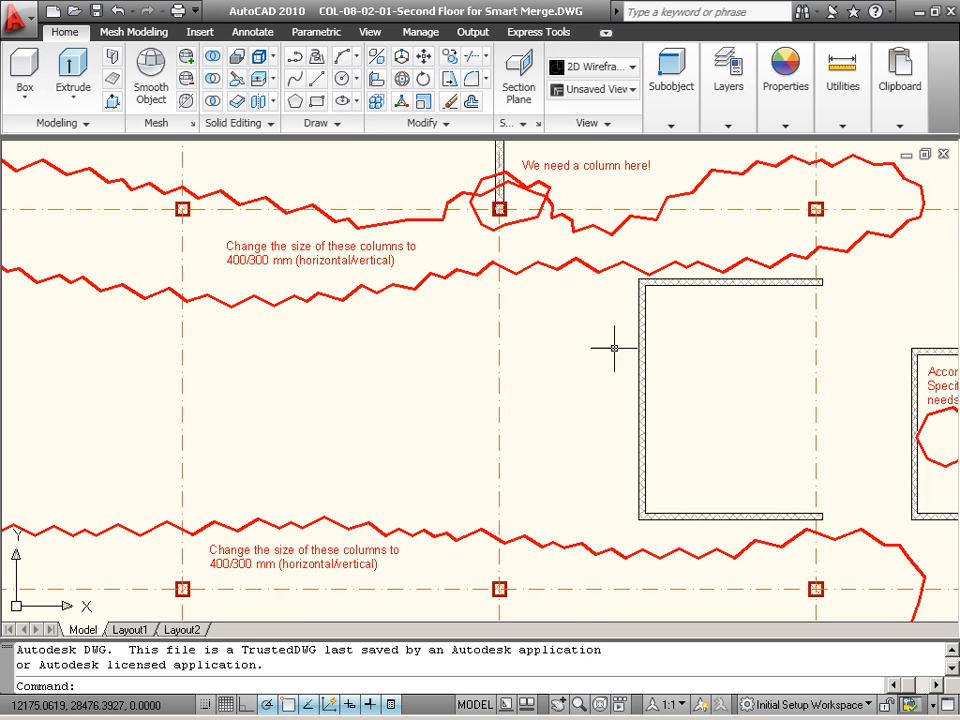
pyautogui.moveTo(789, 398); pyautogui.dragTo(452, 381, button='middle')
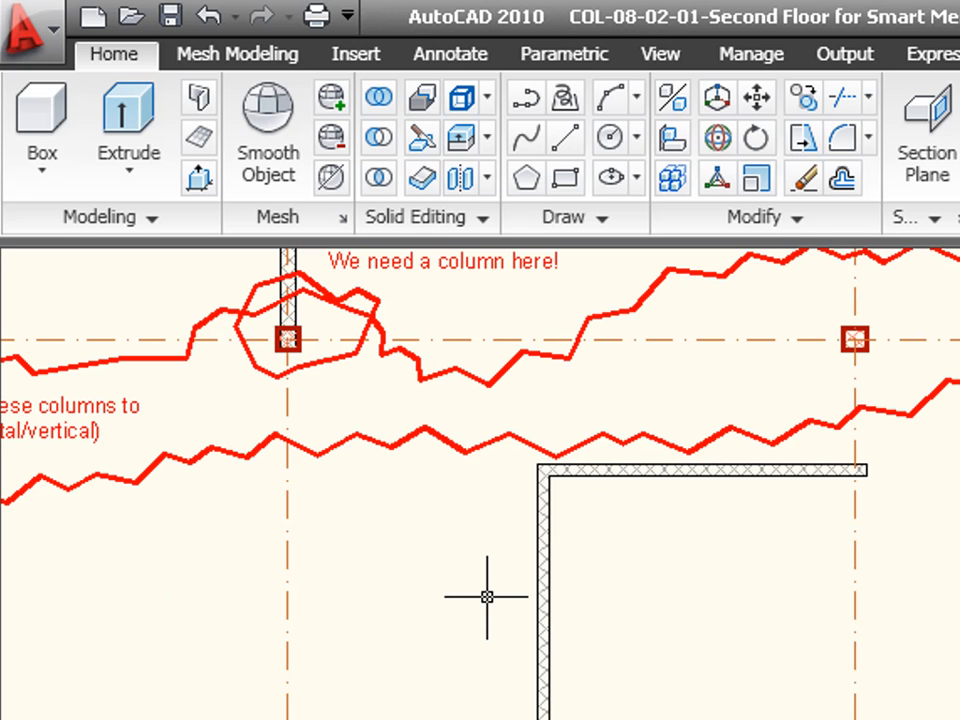
pyautogui.moveTo(488, 383)
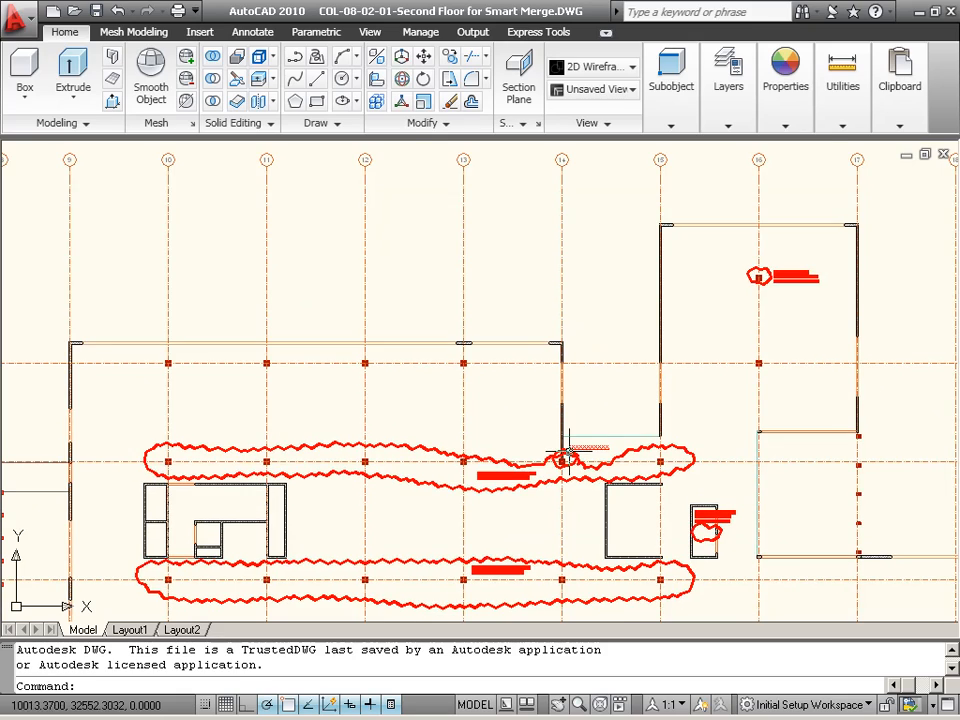
pyautogui.scroll(8, 574, 470)
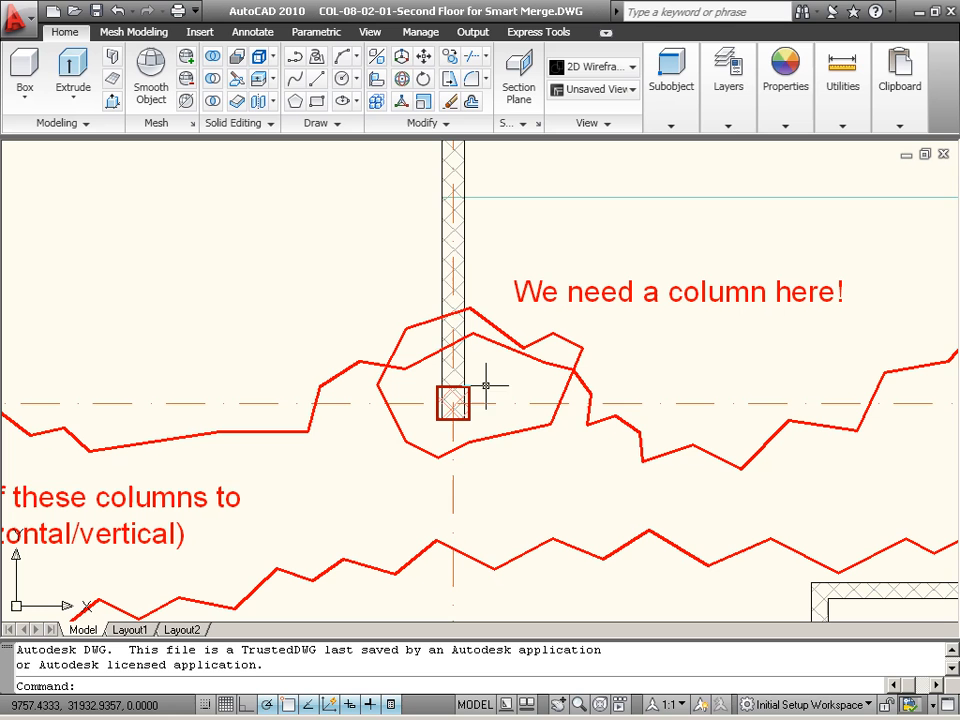
pyautogui.moveTo(468, 394)
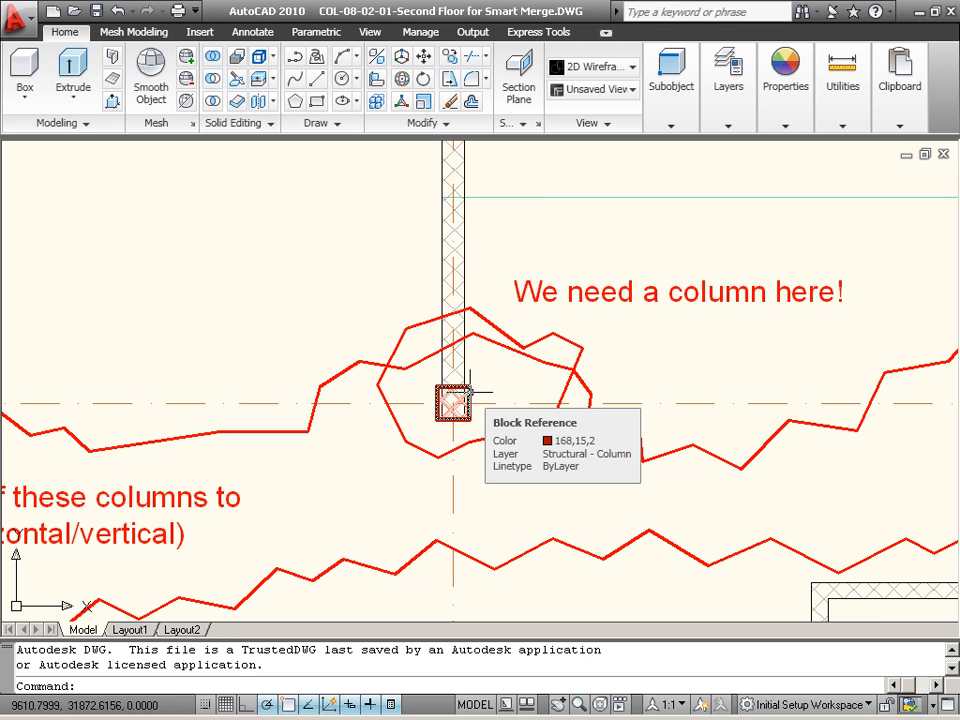
pyautogui.scroll(-6, 468, 393)
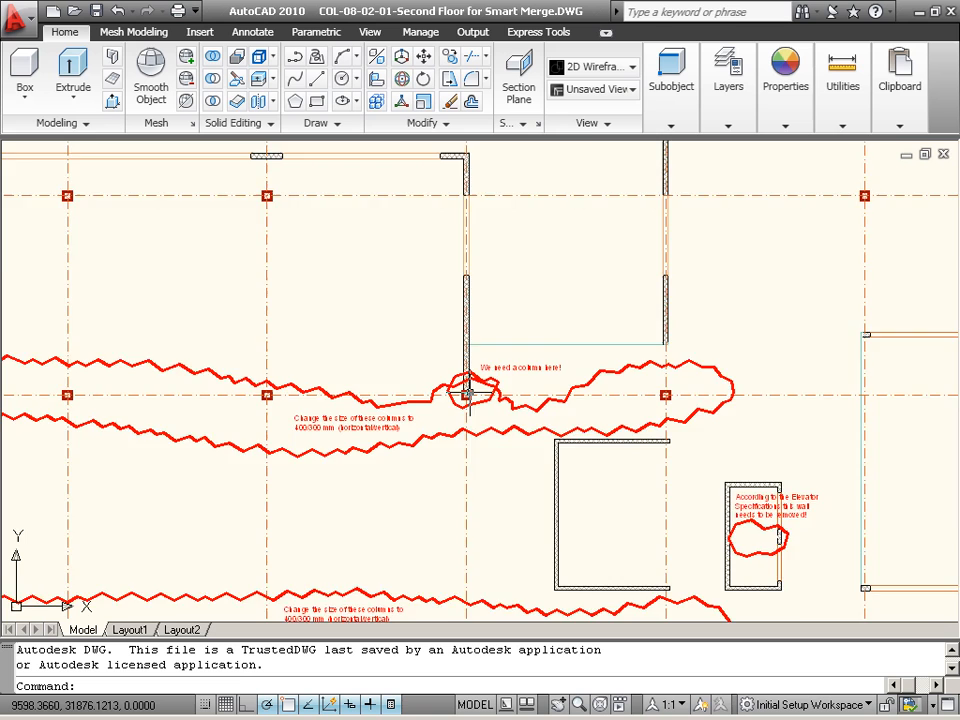
# Examine the column resizing notes for the upper and lower clouded column rows
pyautogui.moveTo(468, 393); pyautogui.dragTo(675, 332, button='middle')
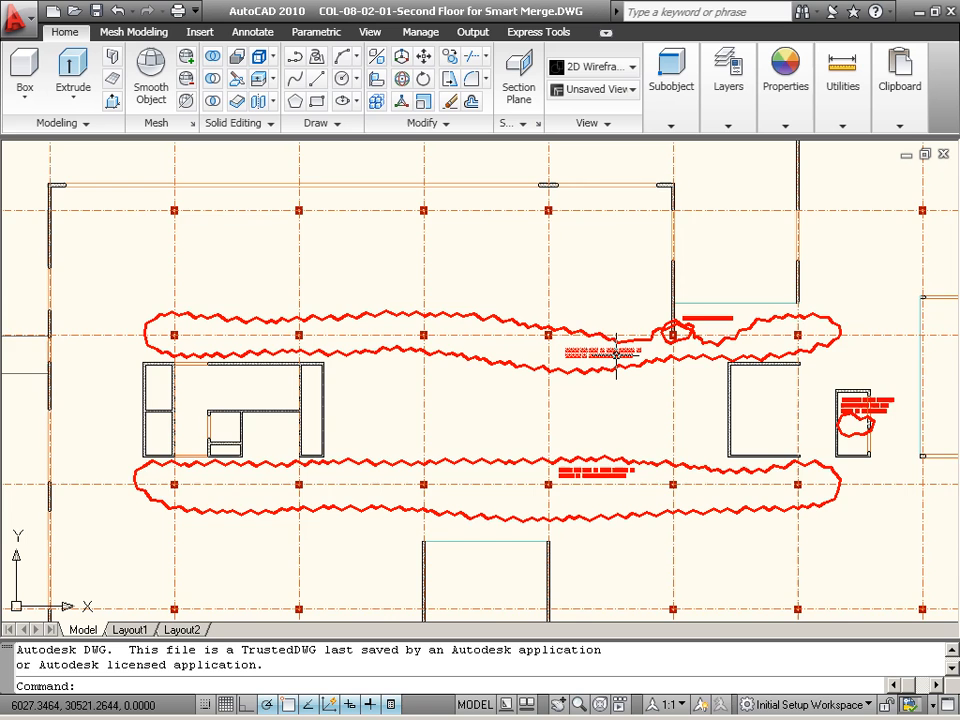
pyautogui.scroll(3, 619, 365)
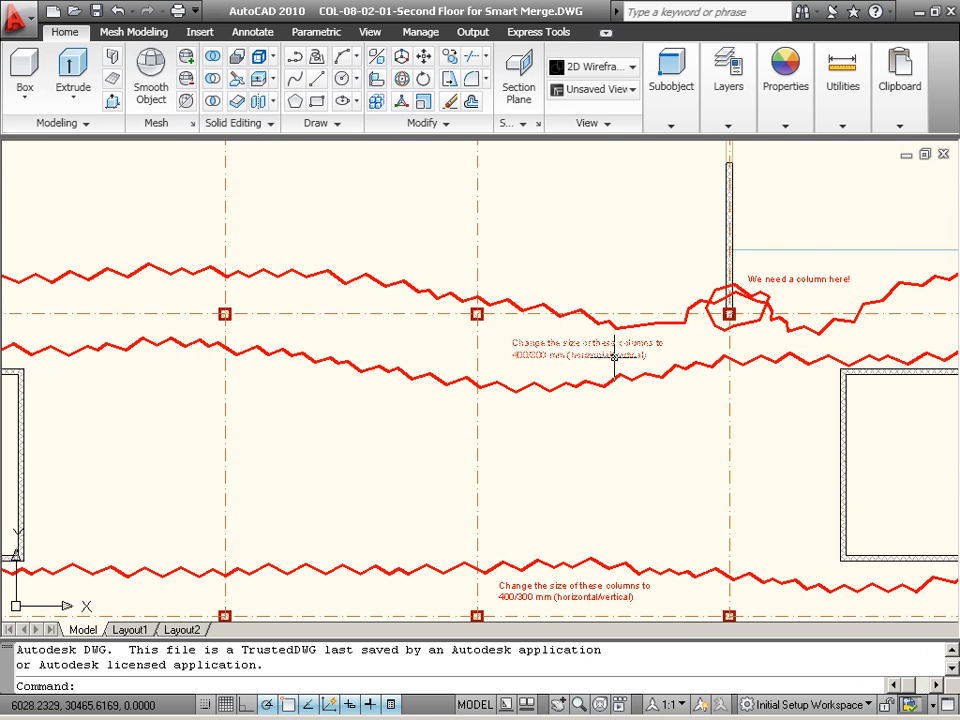
pyautogui.scroll(2, 612, 364)
pyautogui.moveTo(553, 315); pyautogui.dragTo(570, 336, button='middle')
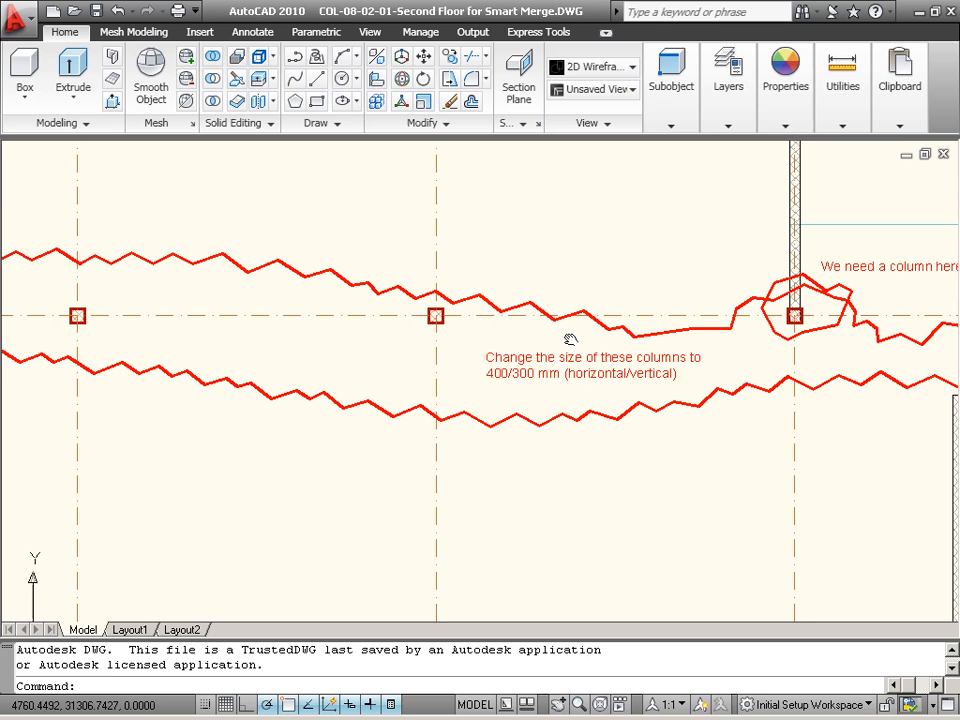
pyautogui.scroll(2, 570, 336)
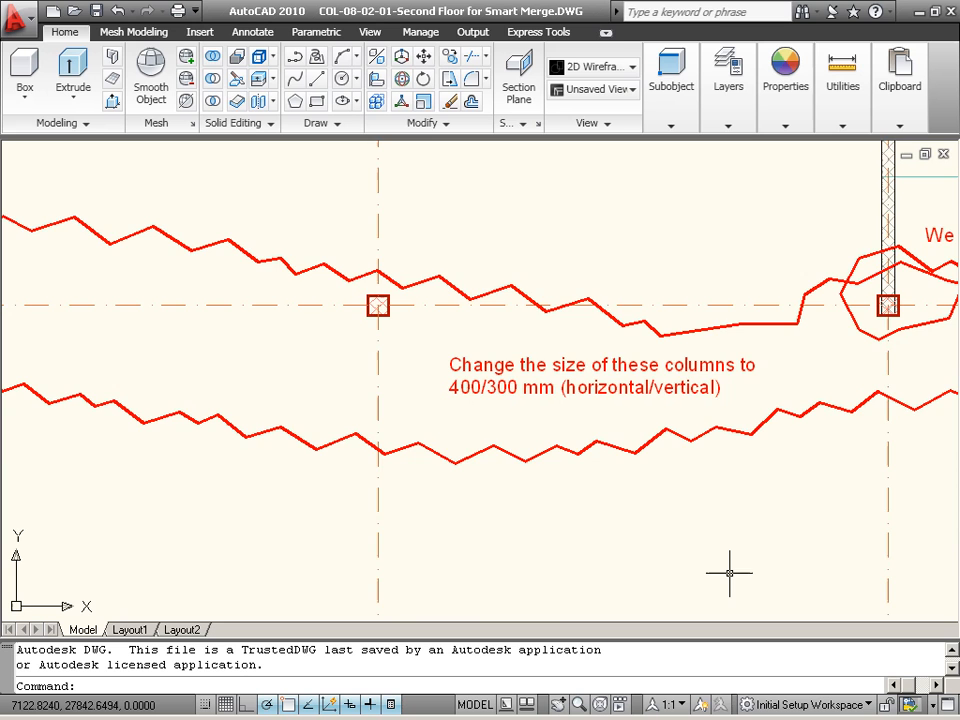
pyautogui.moveTo(731, 568); pyautogui.dragTo(686, 176, button='middle')
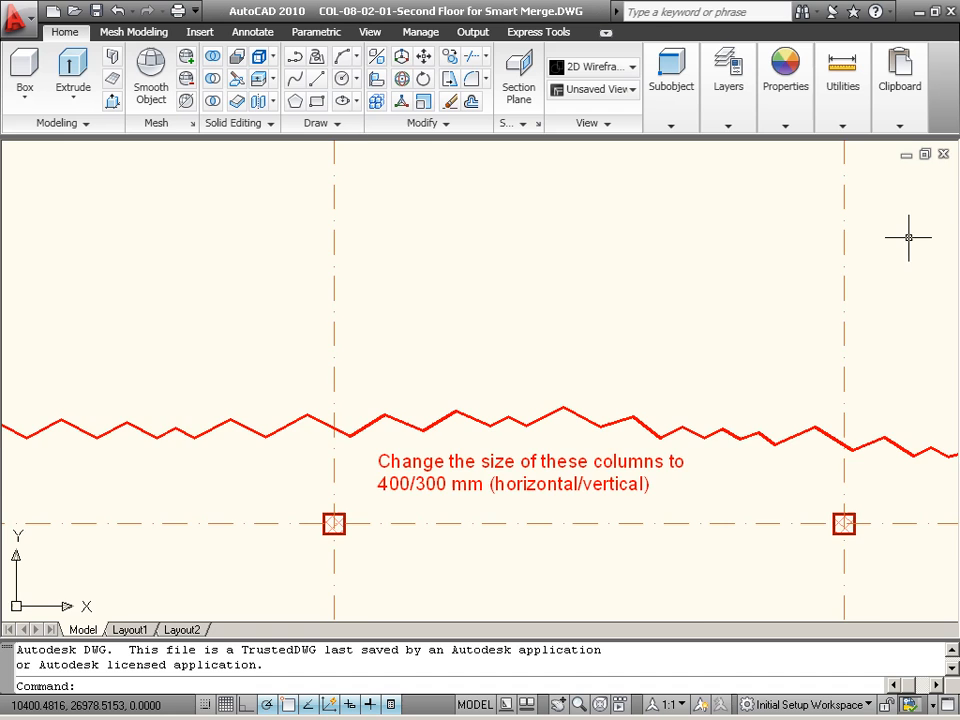
# Examine the note on the elevator shaft wall and the note beside the clouded column in the upper wing
pyautogui.moveTo(911, 223)
pyautogui.mouseDown(button='middle')
pyautogui.moveTo(723, 311)
pyautogui.moveTo(365, 385)
pyautogui.moveTo(195, 456)
pyautogui.moveTo(4, 382)
pyautogui.mouseUp(button='middle')
pyautogui.scroll(1, 843, 602)
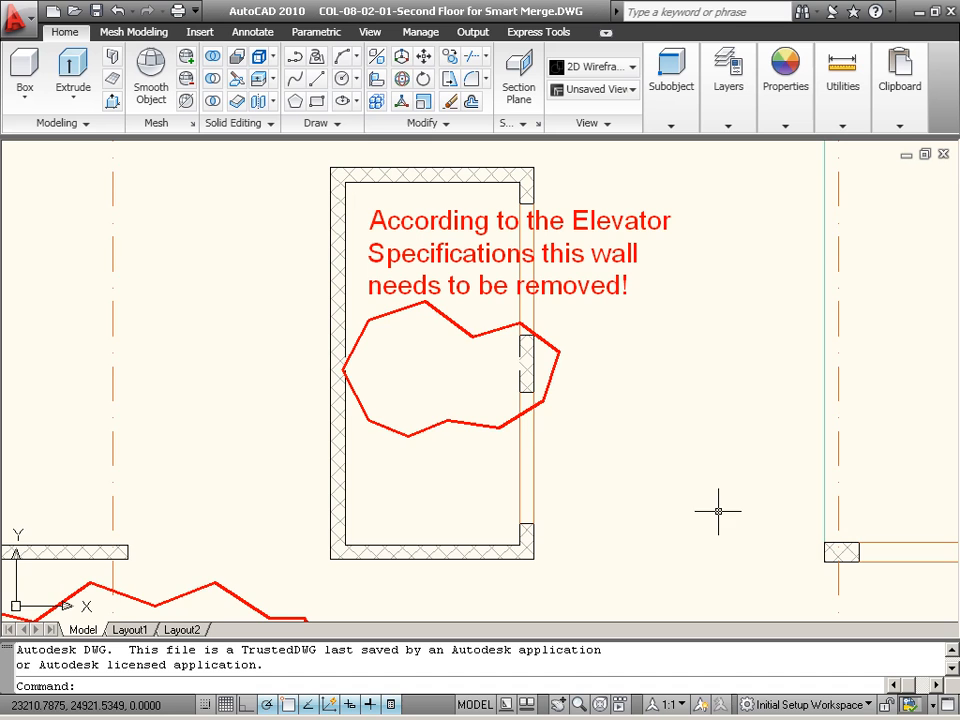
pyautogui.moveTo(551, 399); pyautogui.dragTo(549, 418, button='middle')
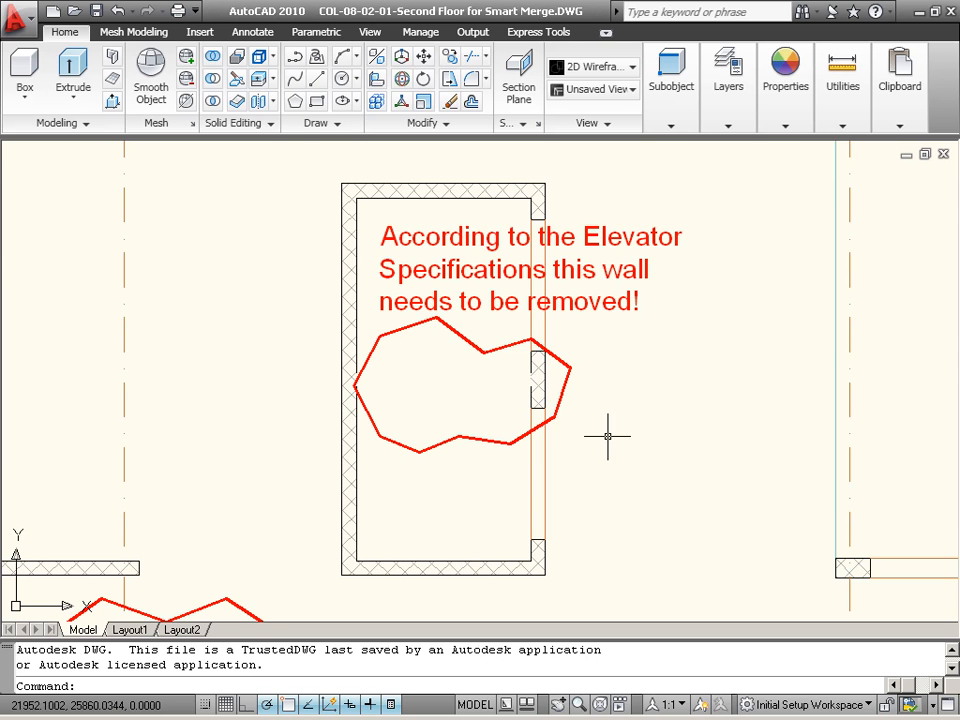
pyautogui.scroll(-5, 615, 437)
pyautogui.scroll(8, 685, 304)
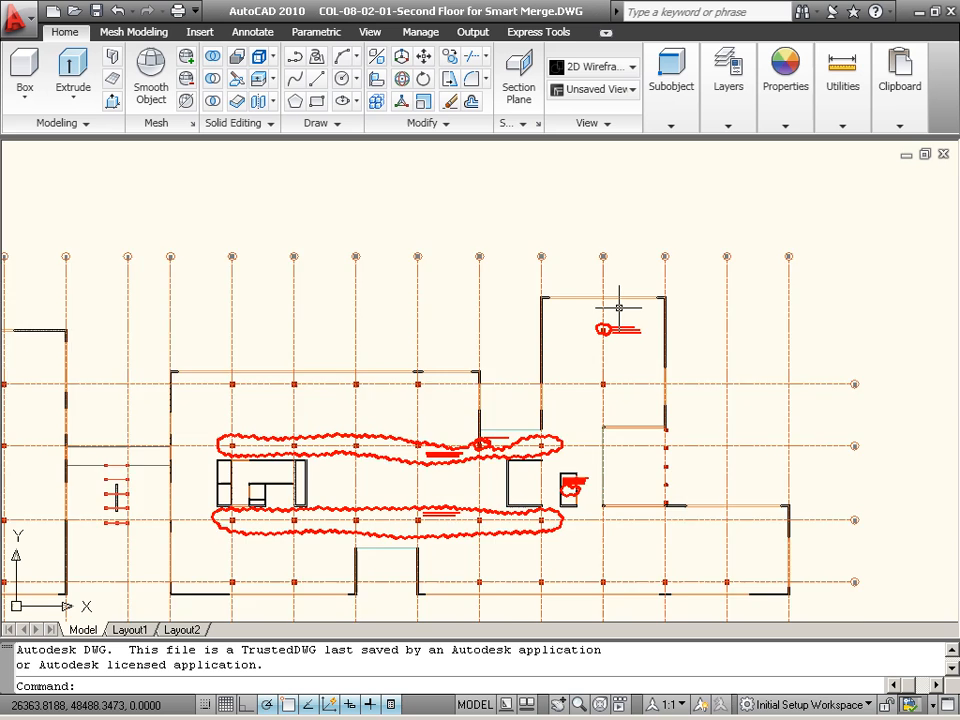
pyautogui.scroll(2, 644, 364)
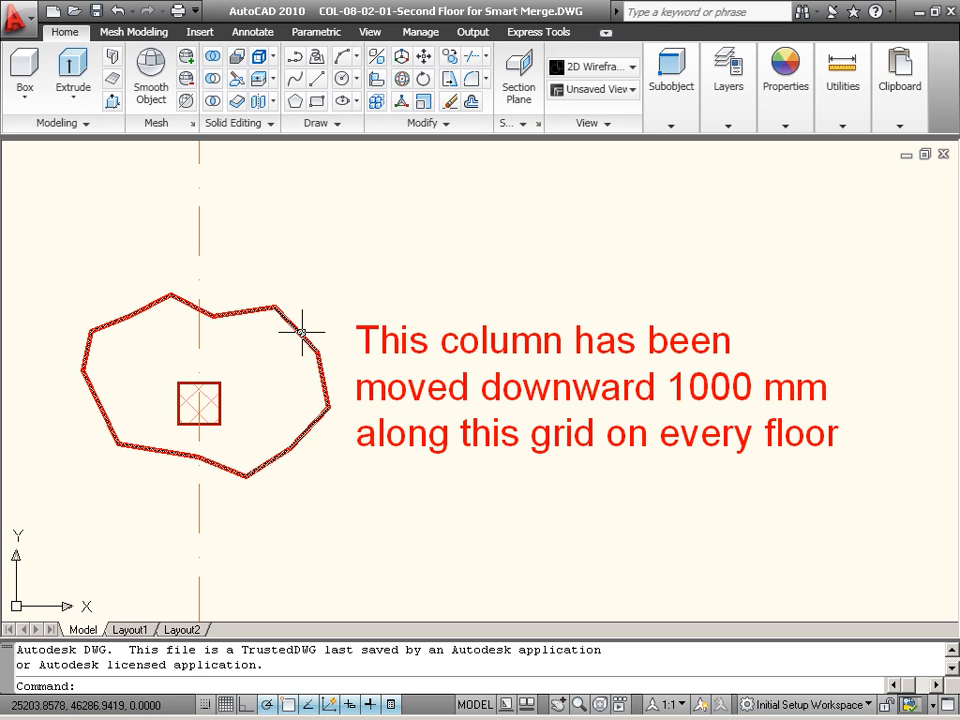
pyautogui.moveTo(302, 330)
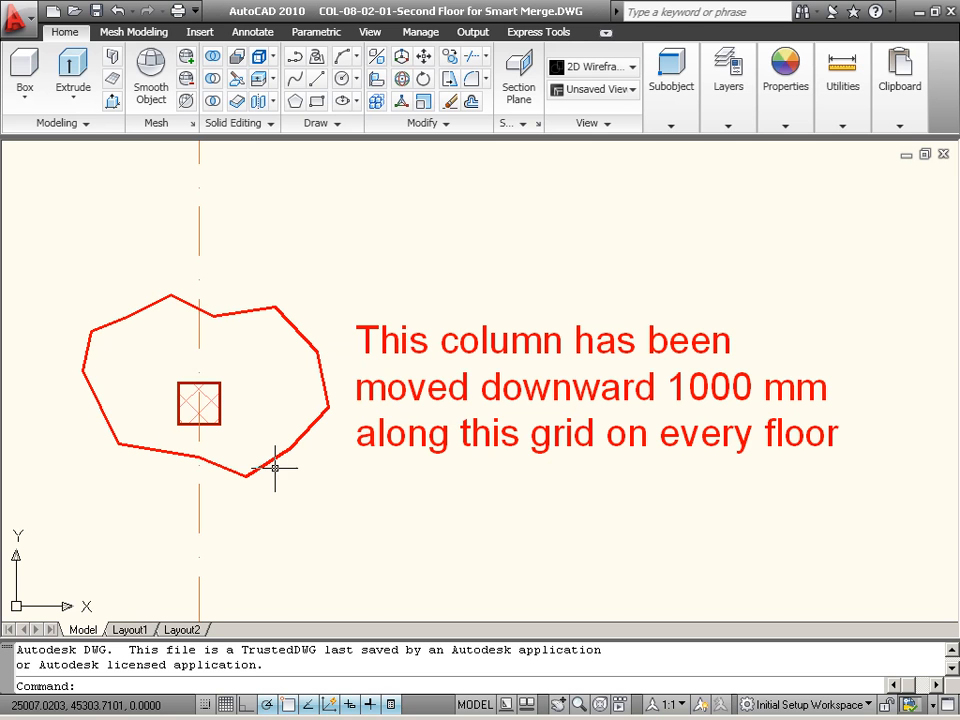
# Close all open drawings in AutoCAD and discard the changes to the second floor drawing
pyautogui.click(33, 26)
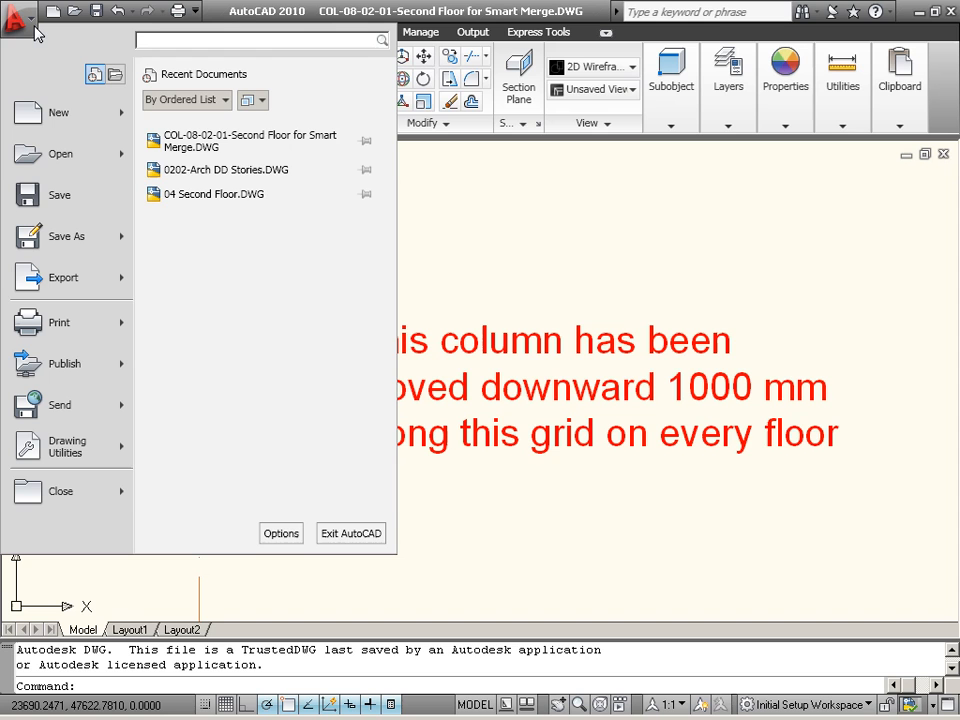
pyautogui.moveTo(86, 491)
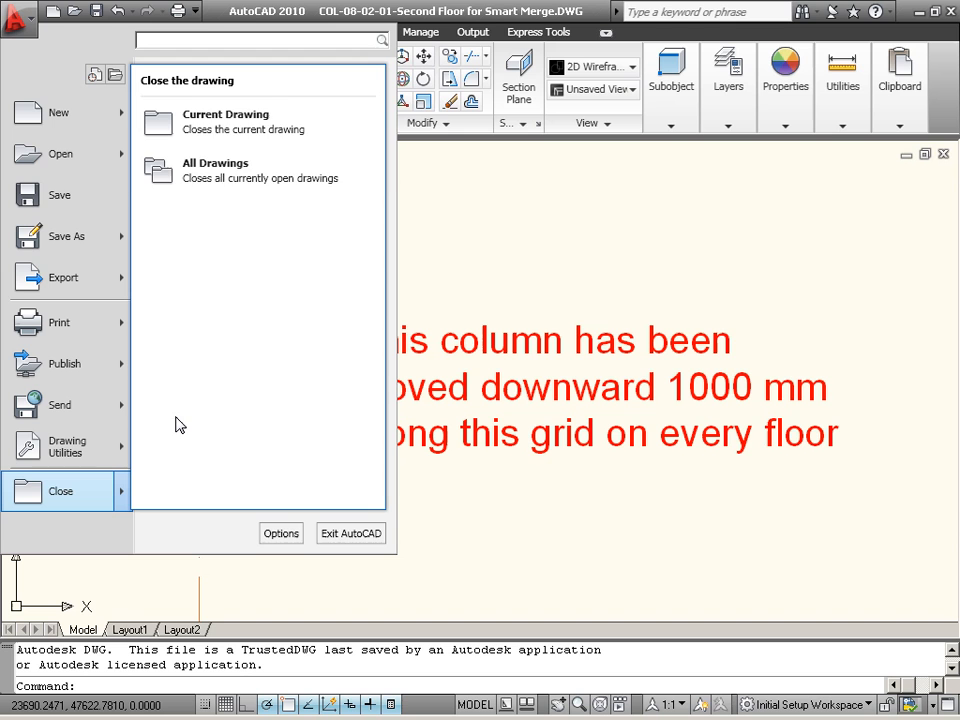
pyautogui.click(323, 131)
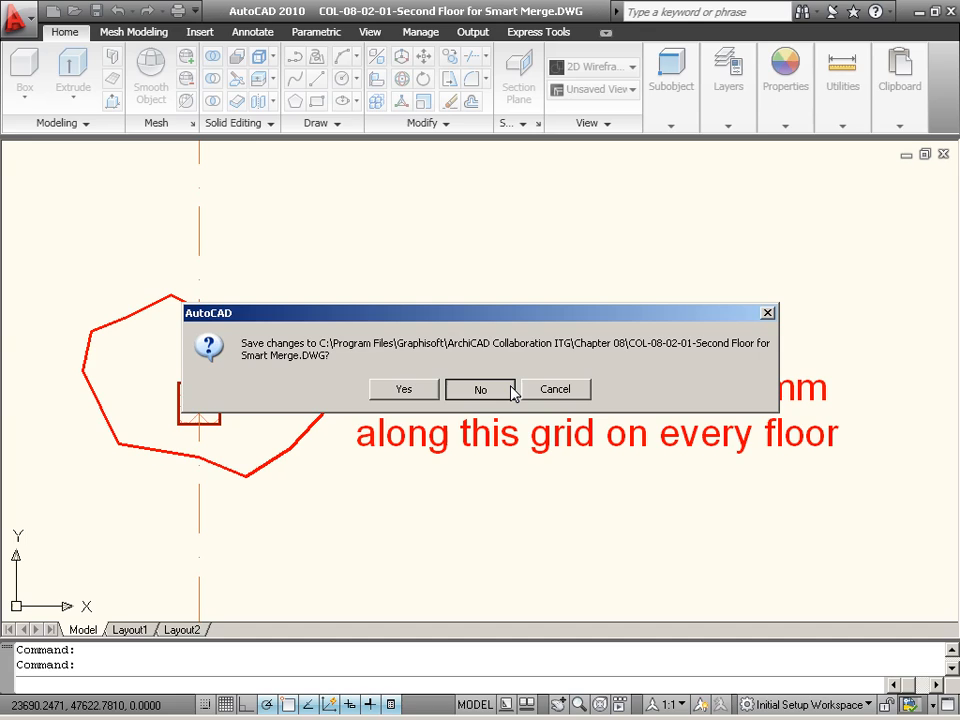
pyautogui.click(480, 389)
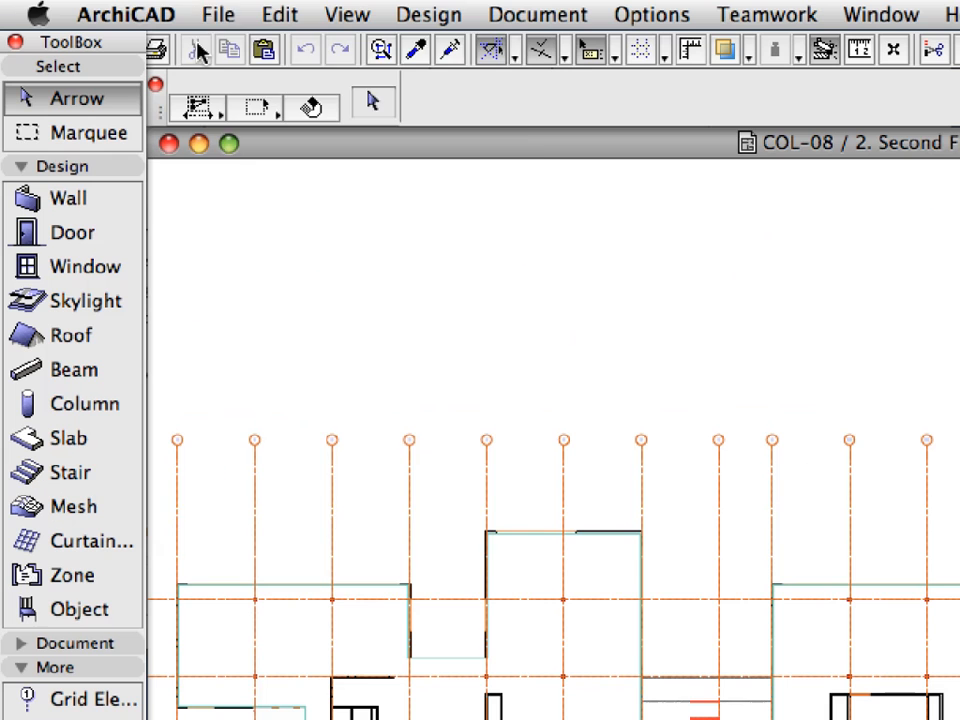
# Switch to ArchiCAD, open the Smart Merge Options and review the rules of the default.mcf configuration
pyautogui.click(114, 8)
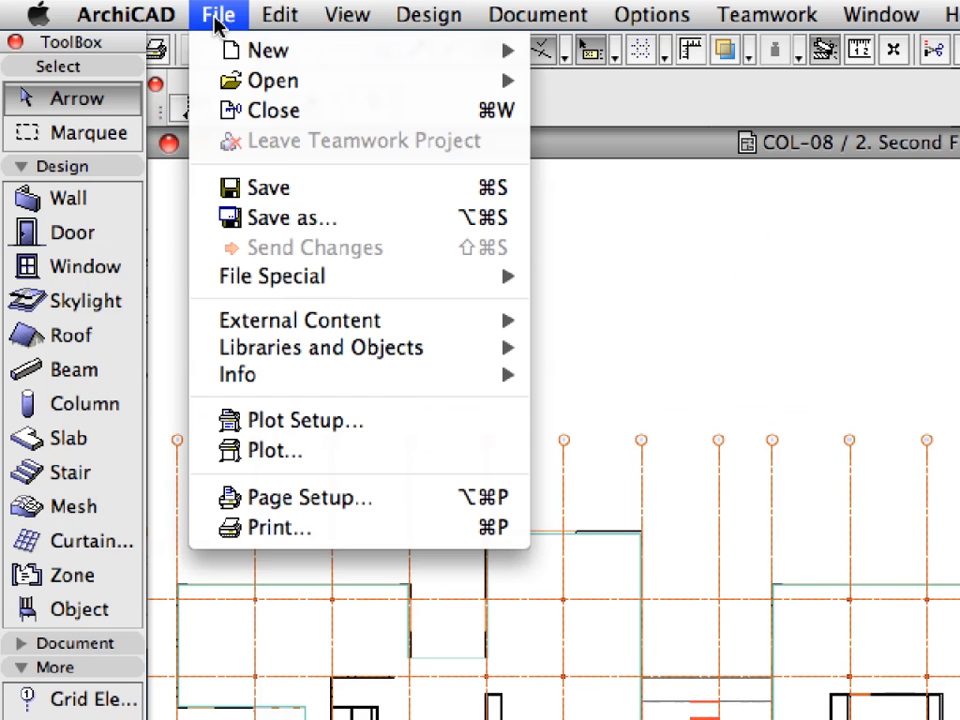
pyautogui.moveTo(302, 289)
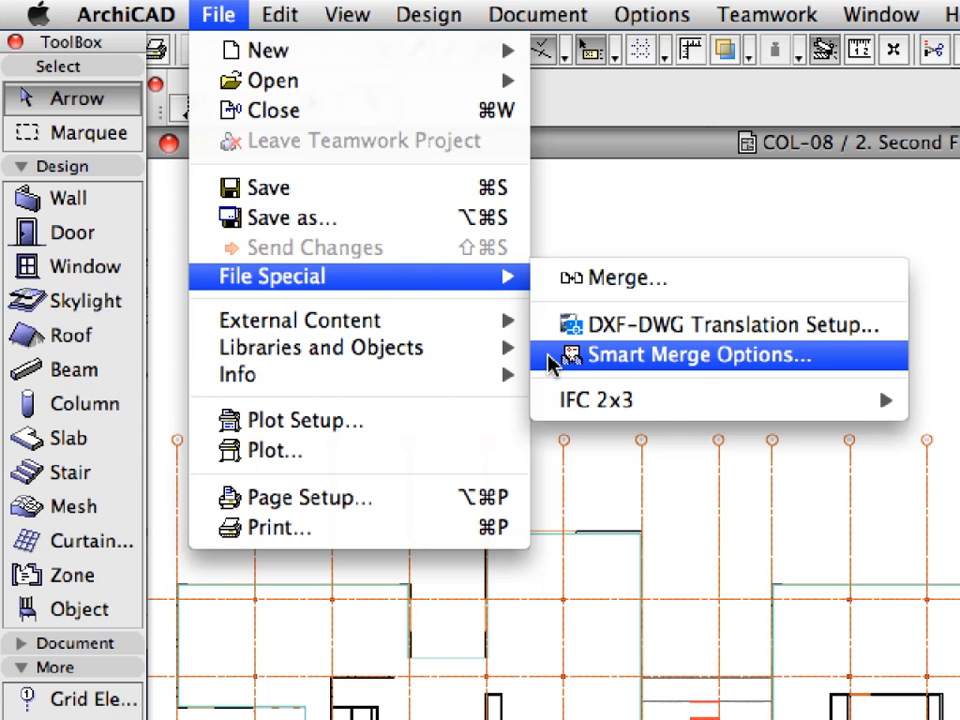
pyautogui.click(600, 355)
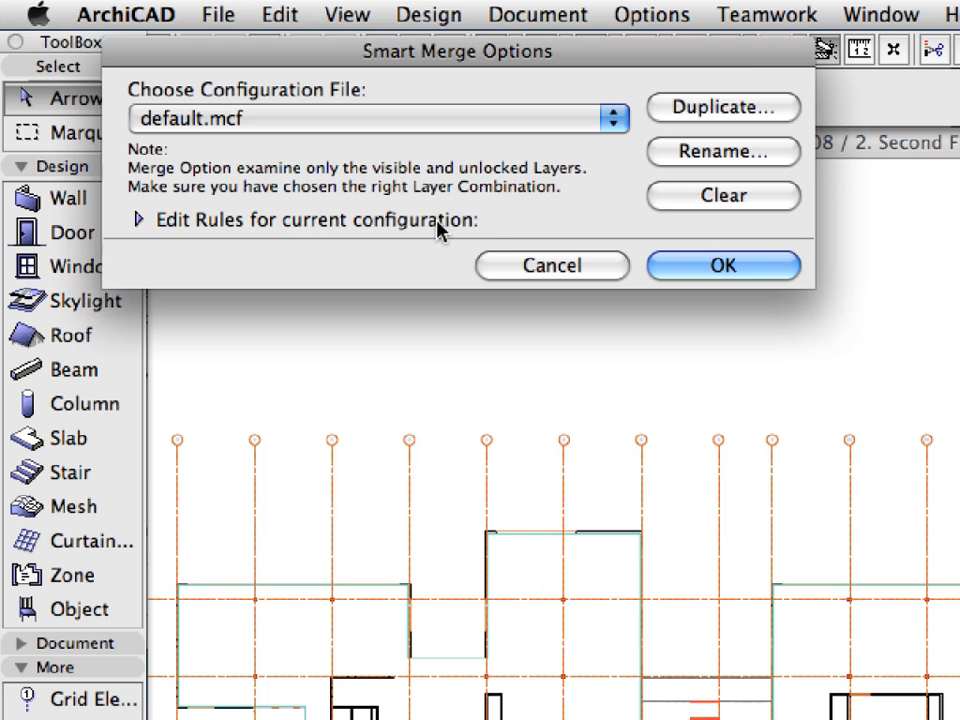
pyautogui.click(140, 220)
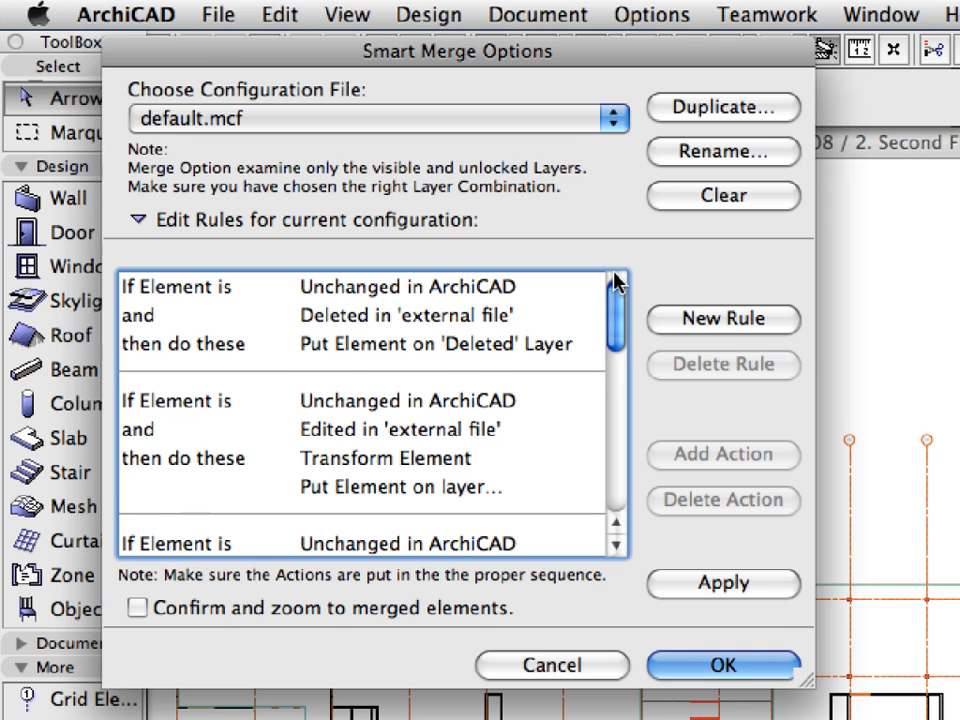
pyautogui.moveTo(617, 302); pyautogui.dragTo(617, 310)
pyautogui.moveTo(613, 340); pyautogui.dragTo(612, 478)
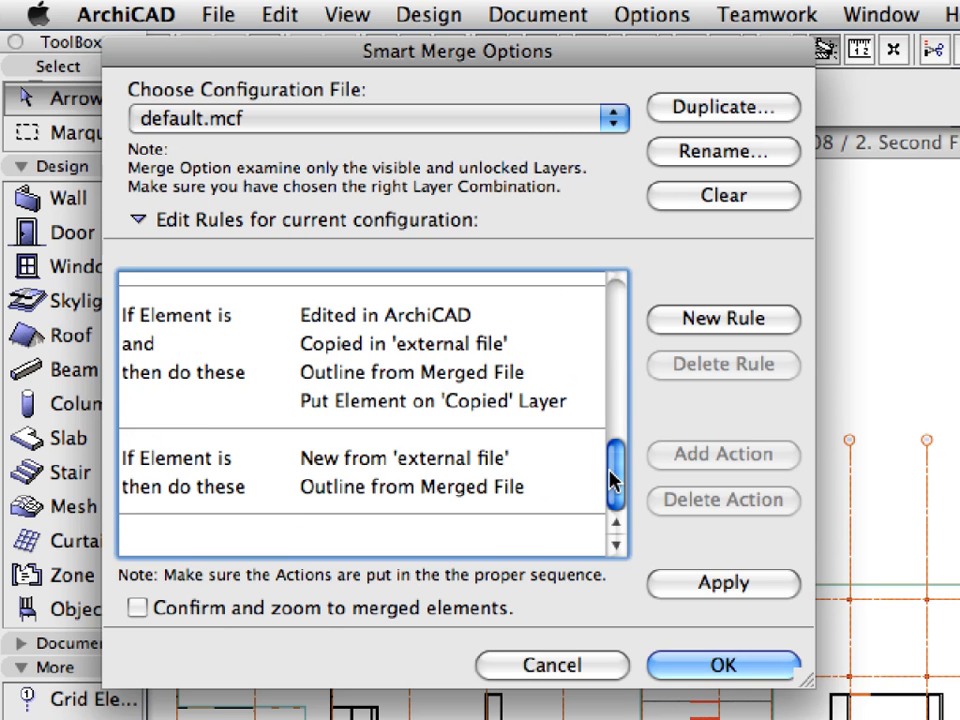
pyautogui.moveTo(612, 478); pyautogui.dragTo(619, 321)
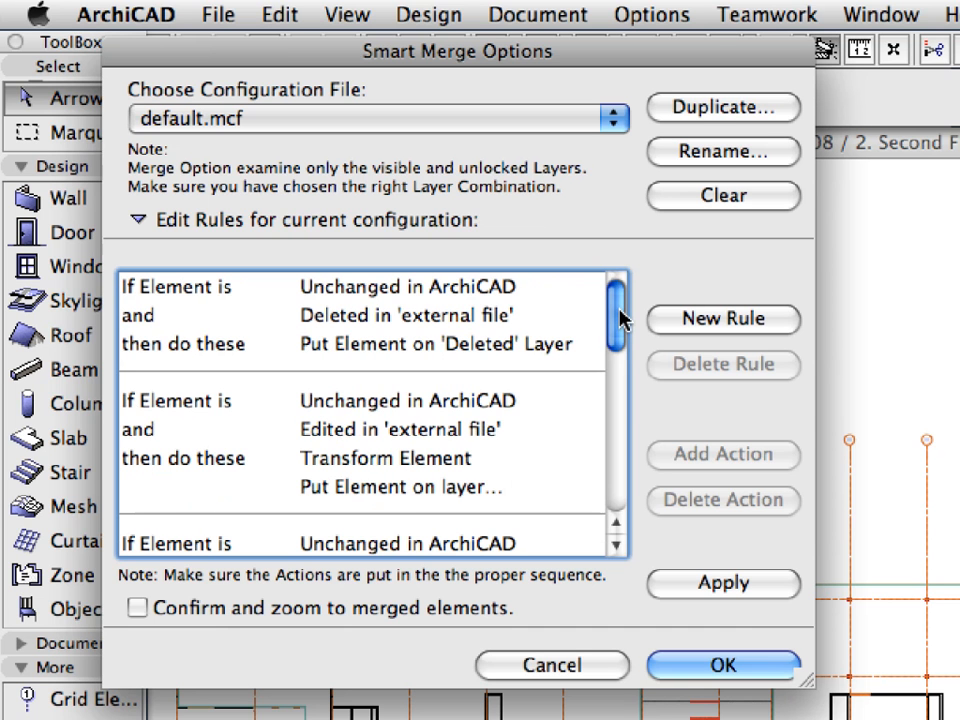
# Duplicate the default.mcf configuration under the name Structural Collaboration
pyautogui.click(773, 117)
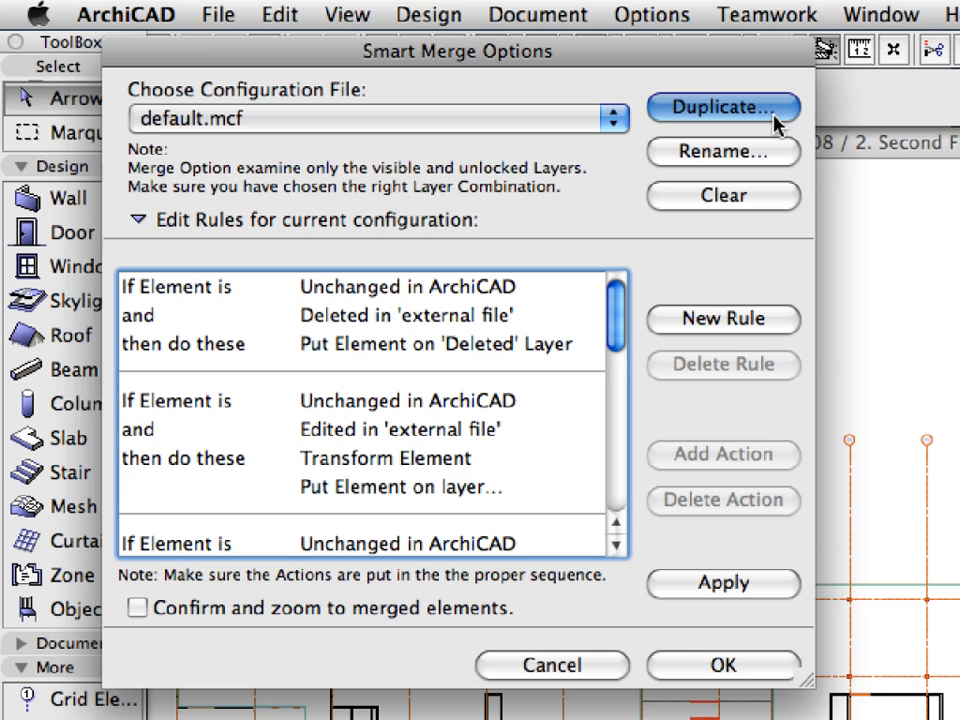
pyautogui.write('S')
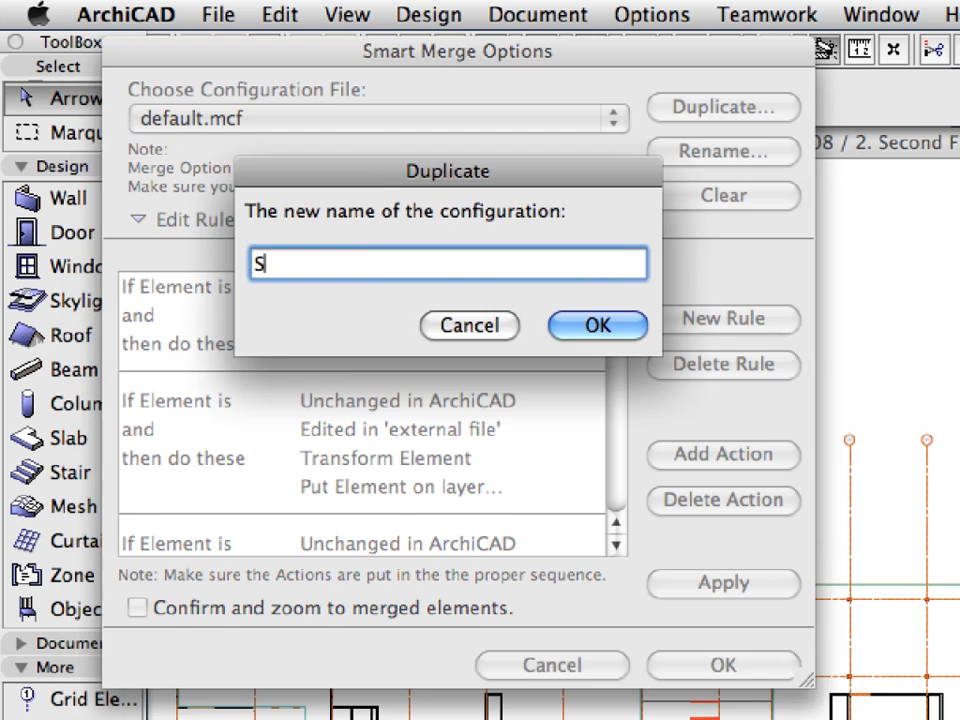
pyautogui.write('tructural ')
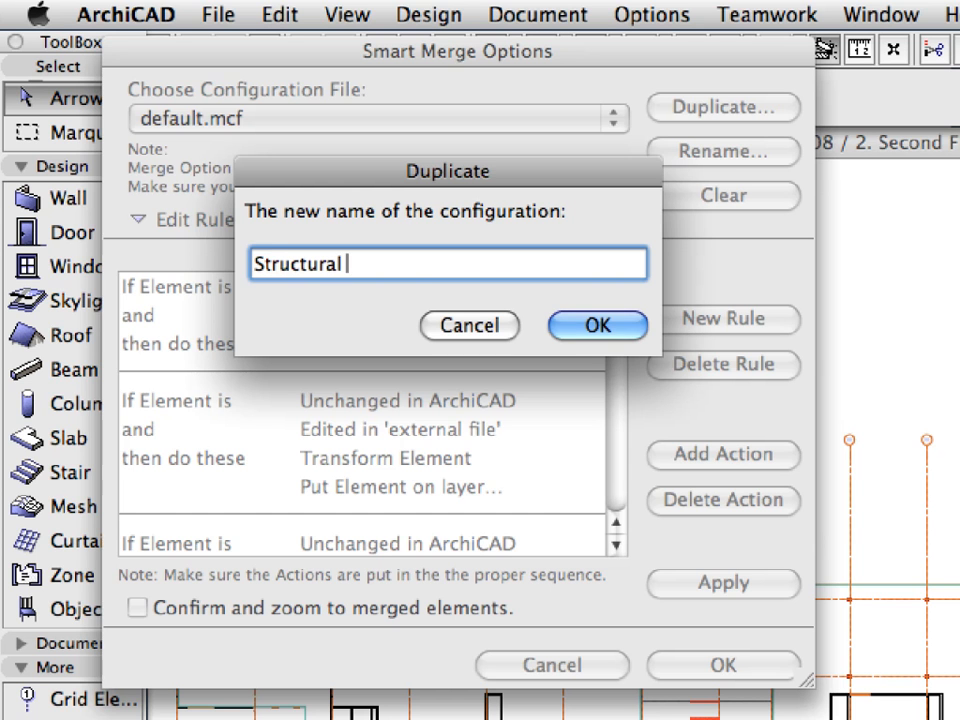
pyautogui.write('Collaboration')
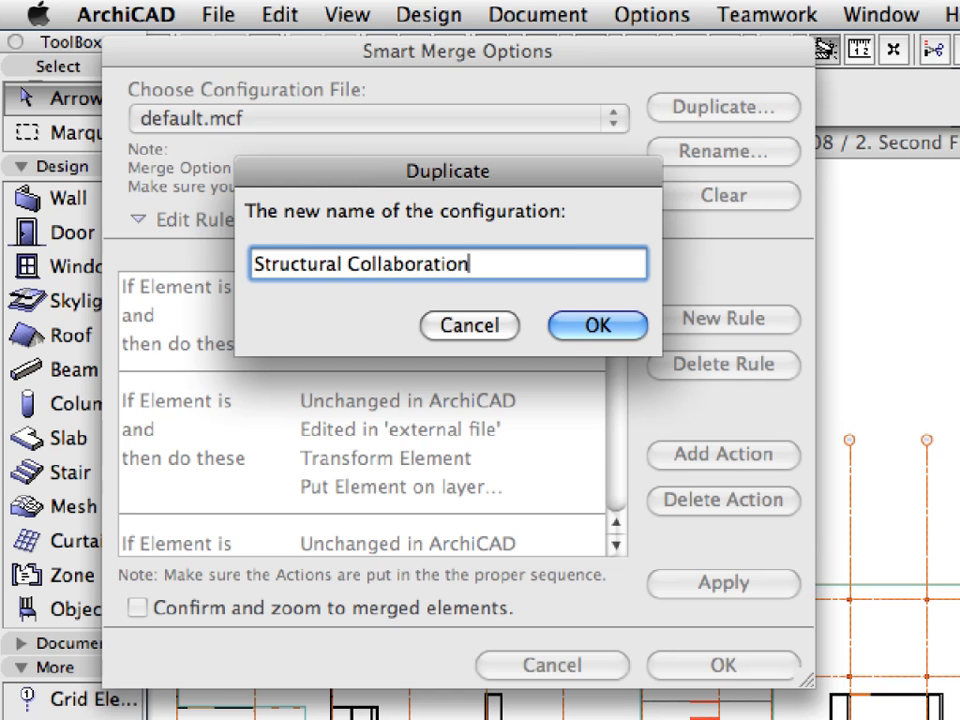
pyautogui.click(612, 326)
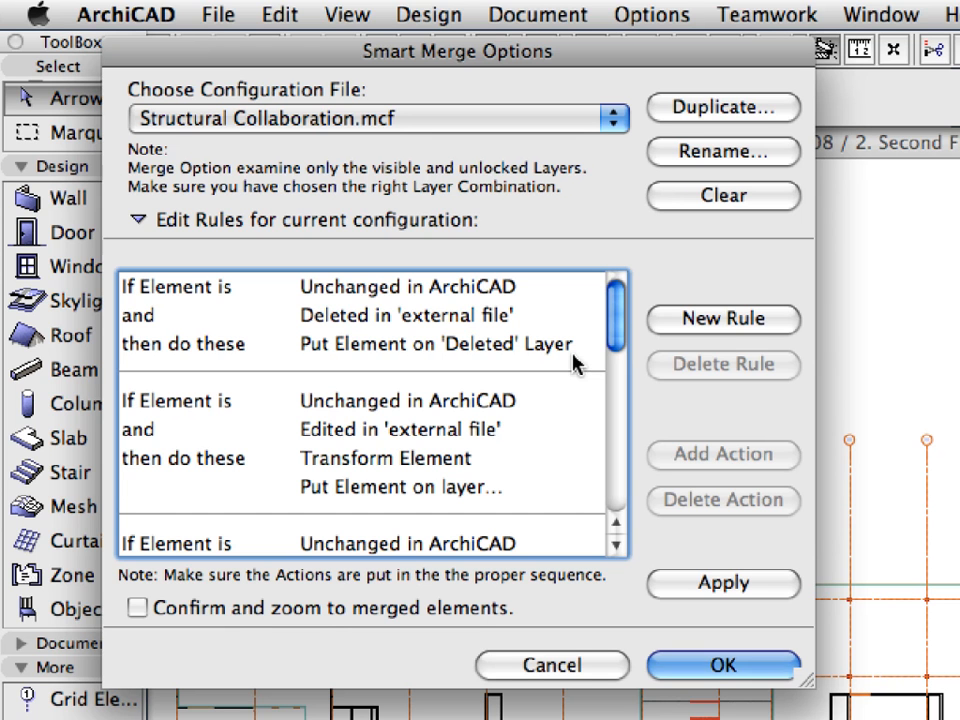
# In the rule for elements unchanged in ArchiCAD and edited externally, set the last action to Put Element on 'Edited' Layer
pyautogui.click(364, 488)
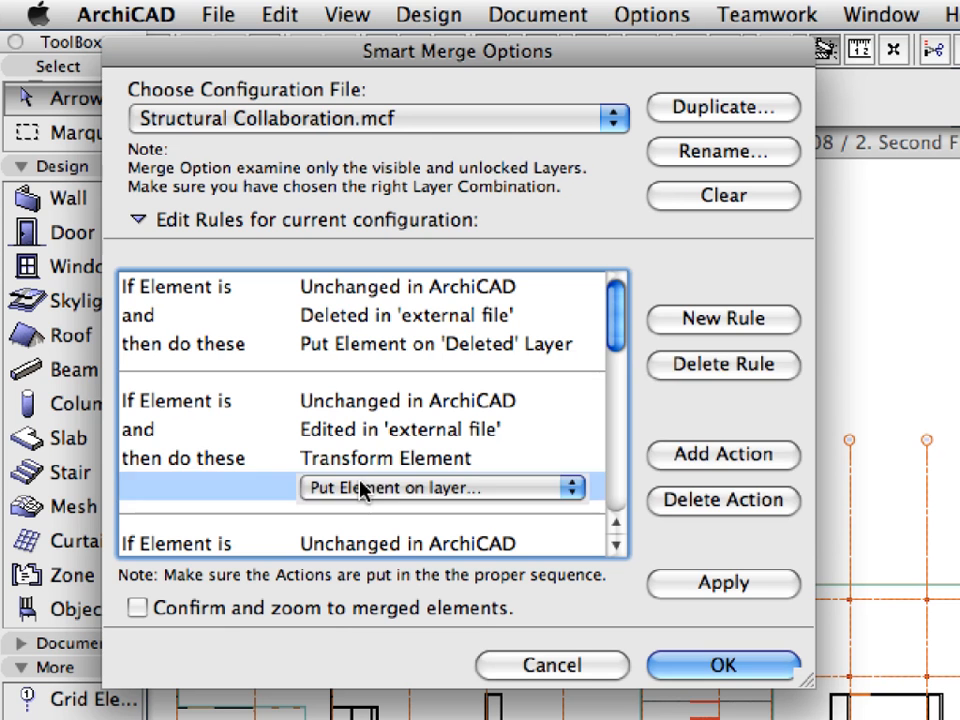
pyautogui.click(538, 490)
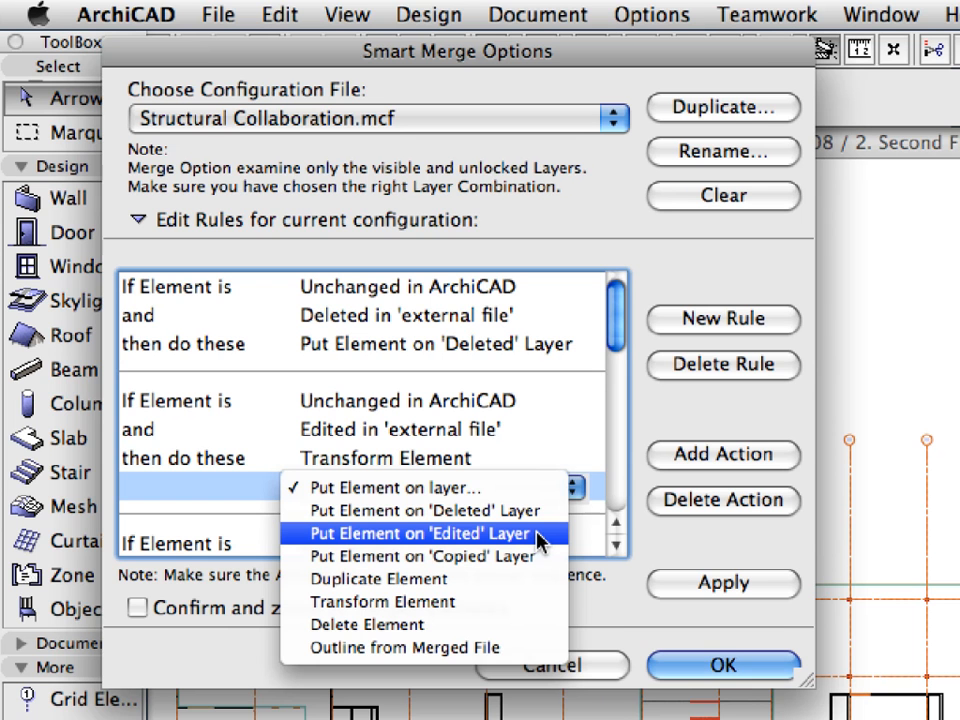
pyautogui.click(540, 536)
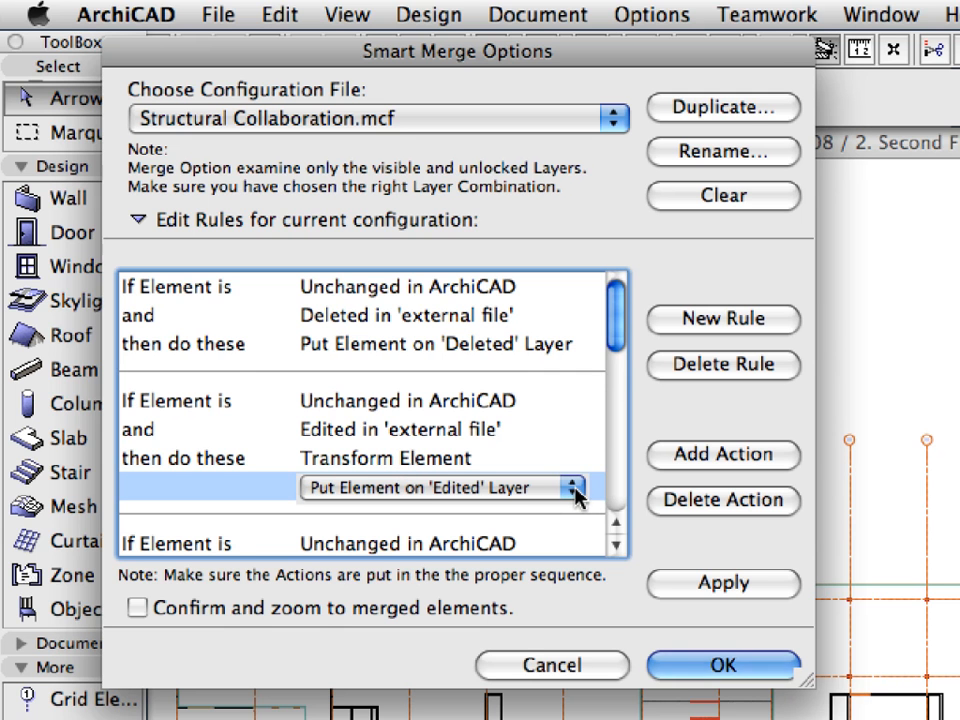
# In the rule for elements unchanged in ArchiCAD and copied externally, set the last action to Put Element on 'Copied' Layer
pyautogui.moveTo(615, 327); pyautogui.dragTo(619, 396)
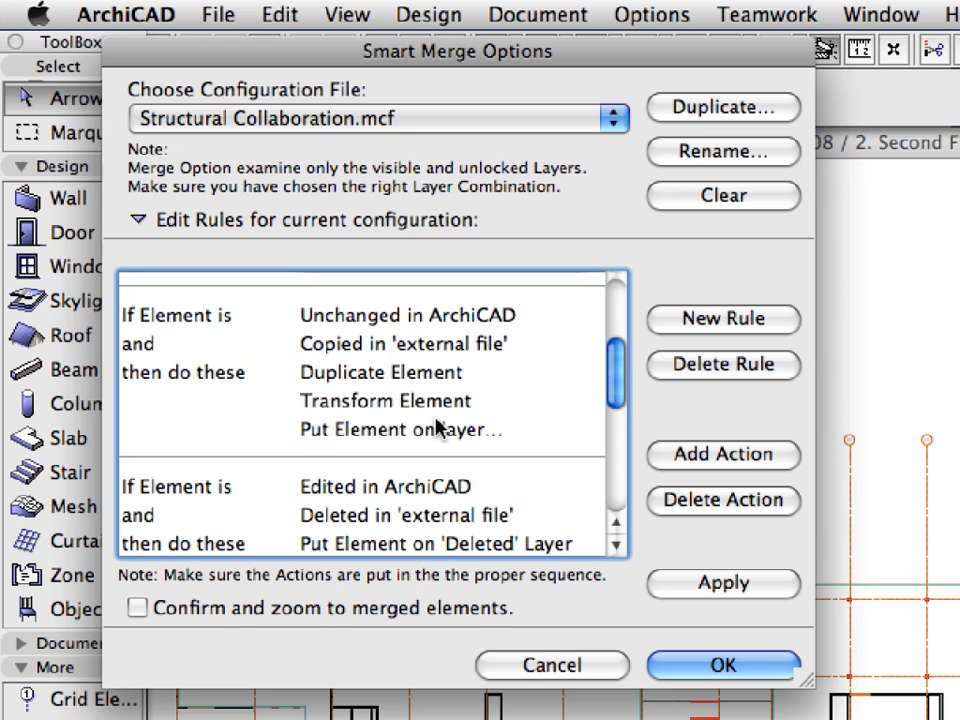
pyautogui.click(425, 436)
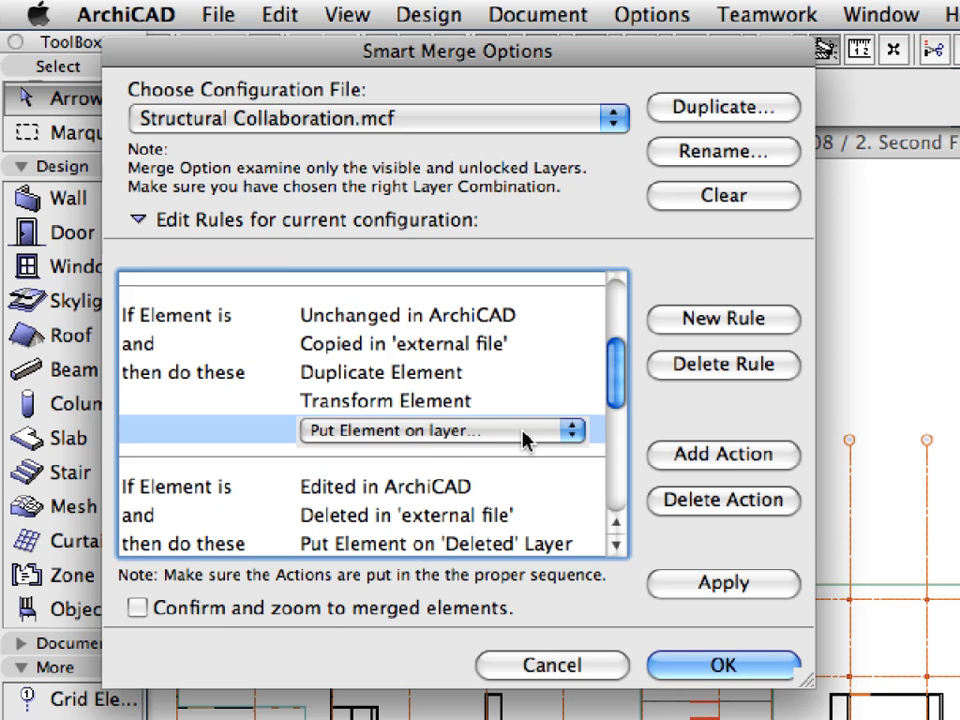
pyautogui.click(525, 440)
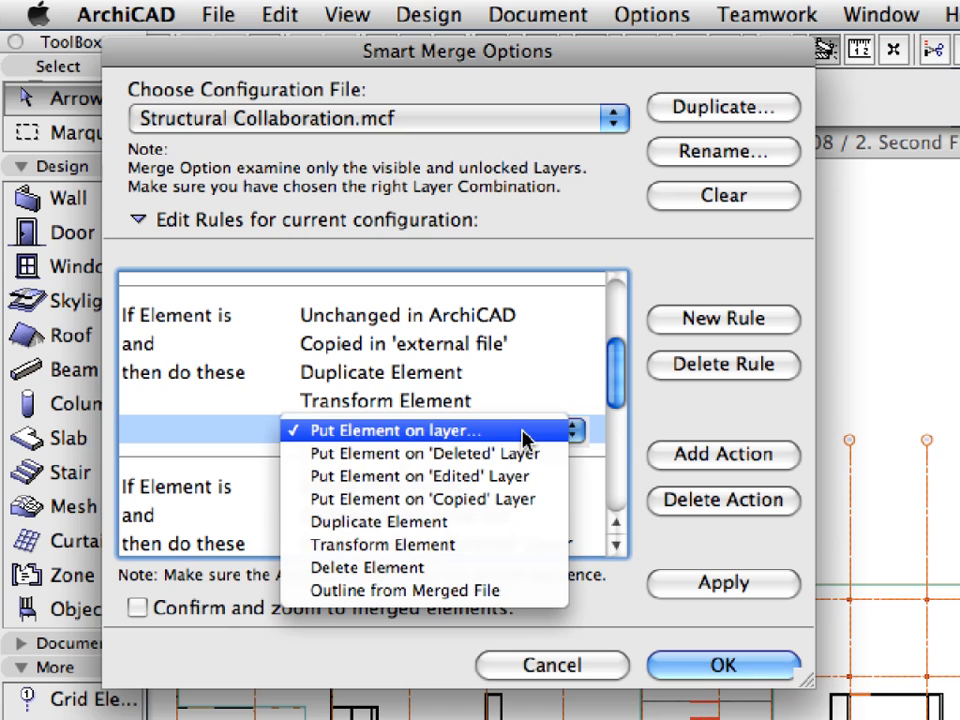
pyautogui.click(539, 501)
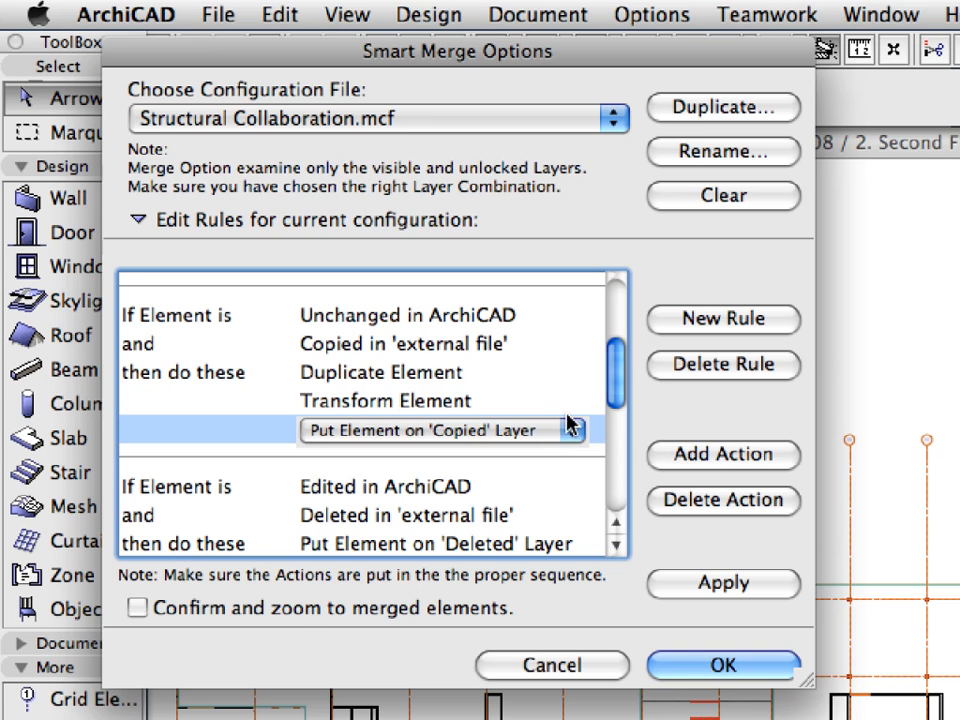
# Delete the three rules for elements edited in ArchiCAD that are deleted, edited or copied in the external file
pyautogui.moveTo(617, 386); pyautogui.dragTo(619, 427)
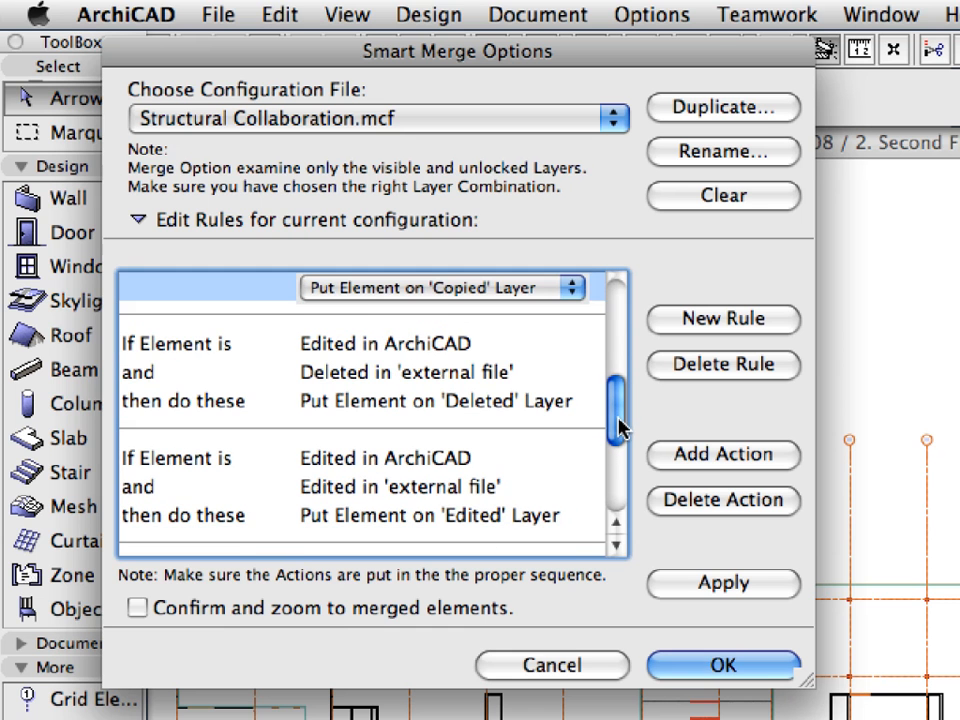
pyautogui.click(203, 348)
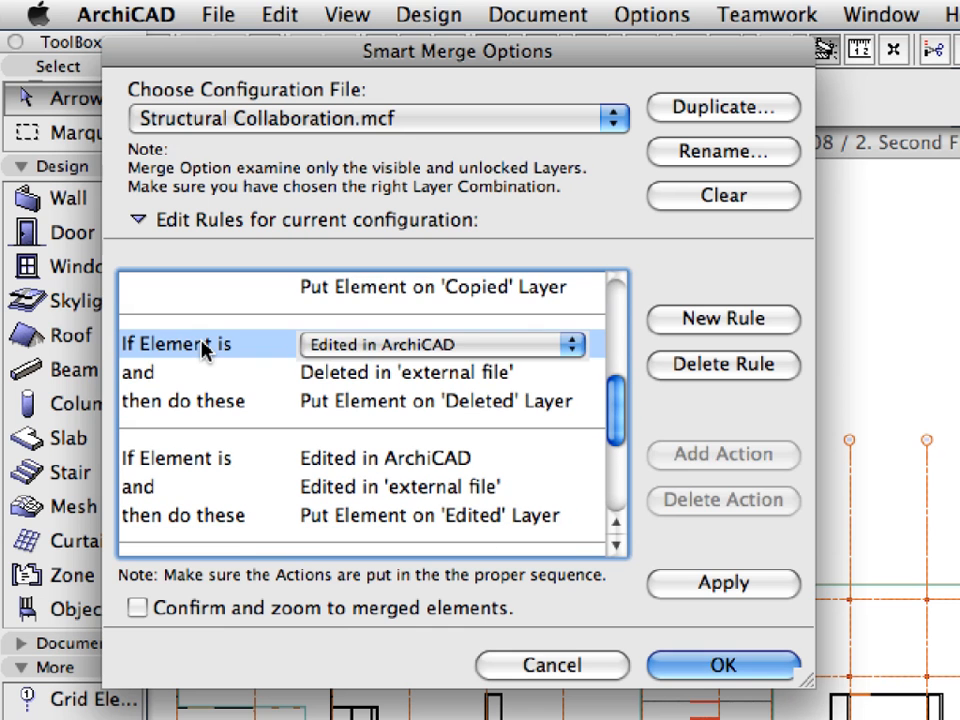
pyautogui.click(717, 370)
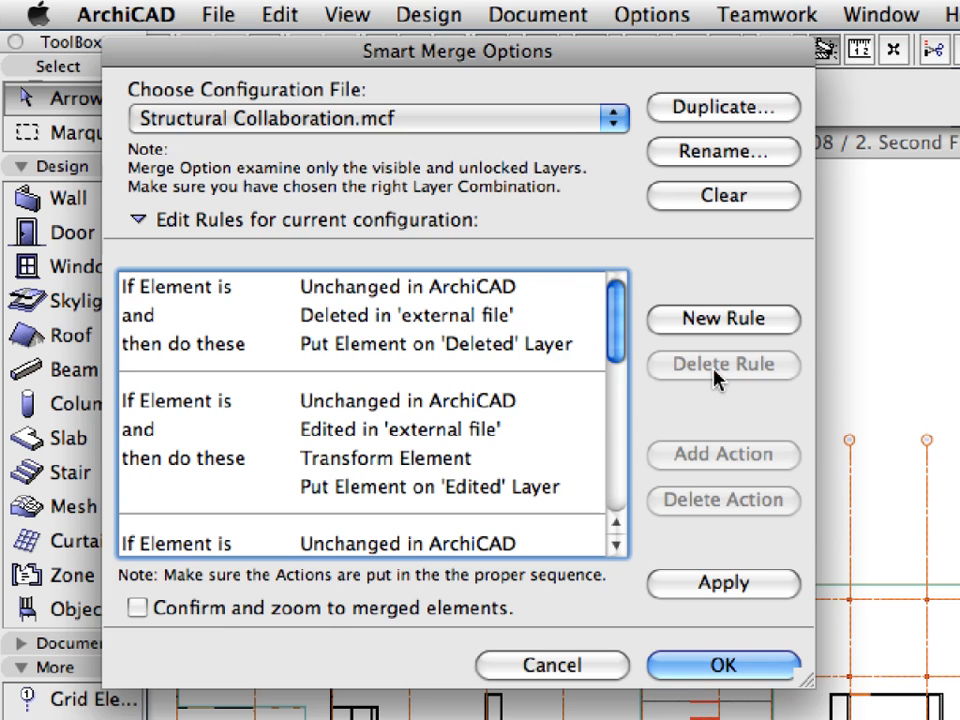
pyautogui.scroll(-8, 520, 350)
pyautogui.click(520, 348)
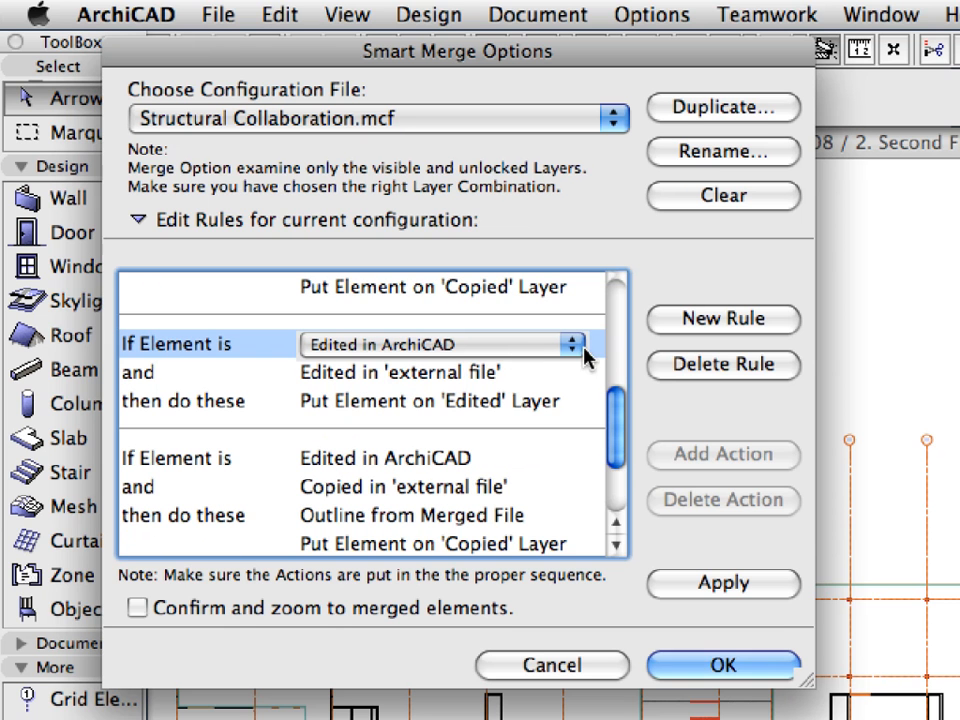
pyautogui.click(690, 368)
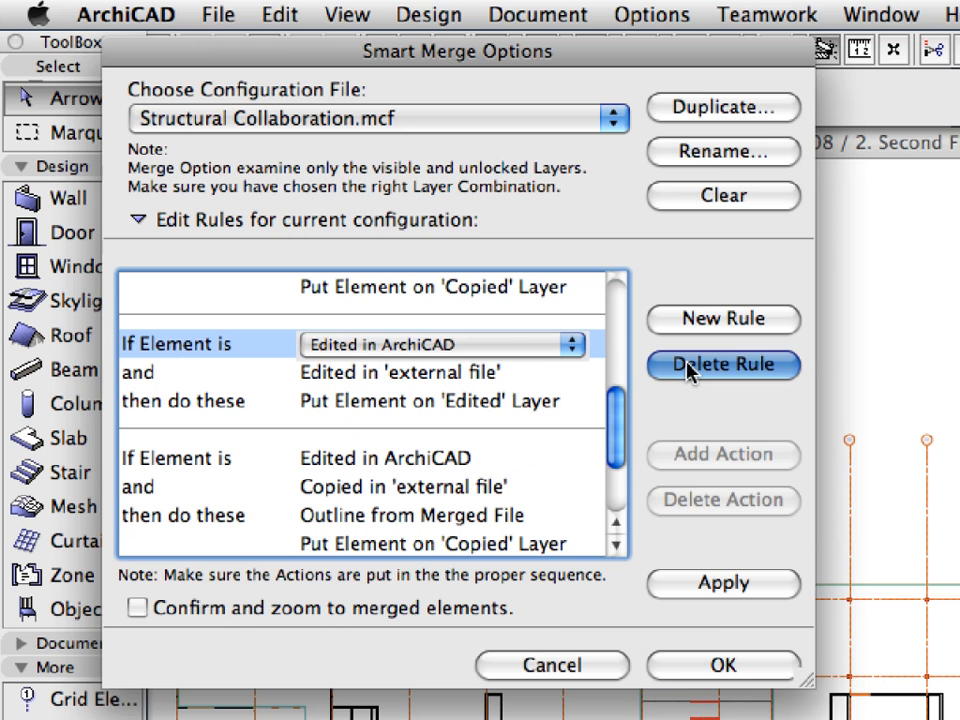
pyautogui.click(544, 345)
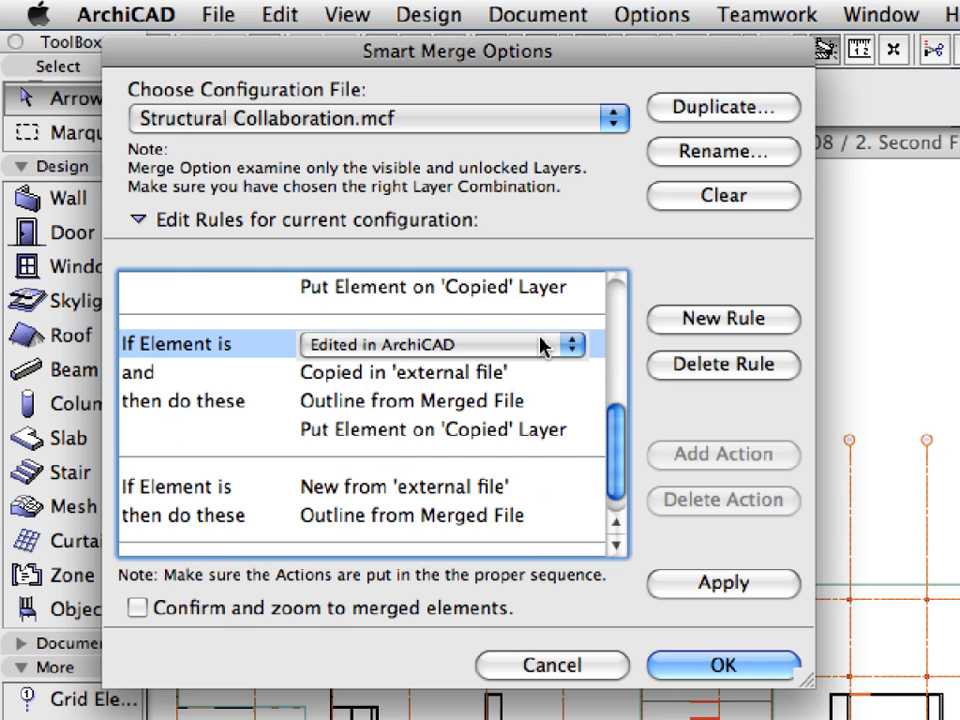
pyautogui.click(706, 368)
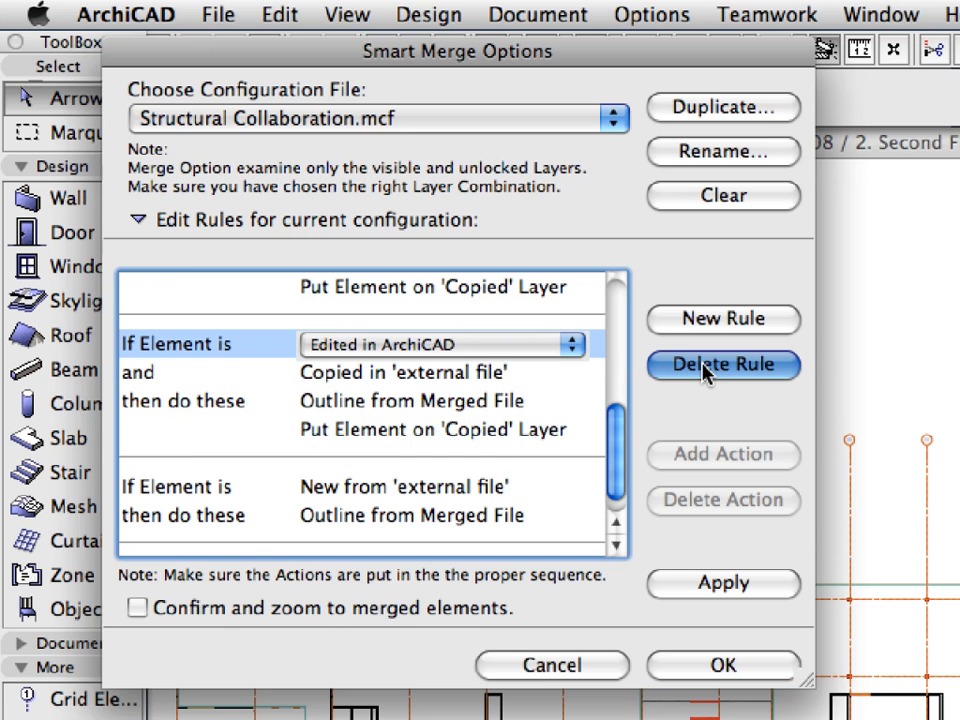
# Enable confirming and zooming to merged elements, and accept the Smart Merge options
pyautogui.moveTo(620, 376); pyautogui.dragTo(620, 487)
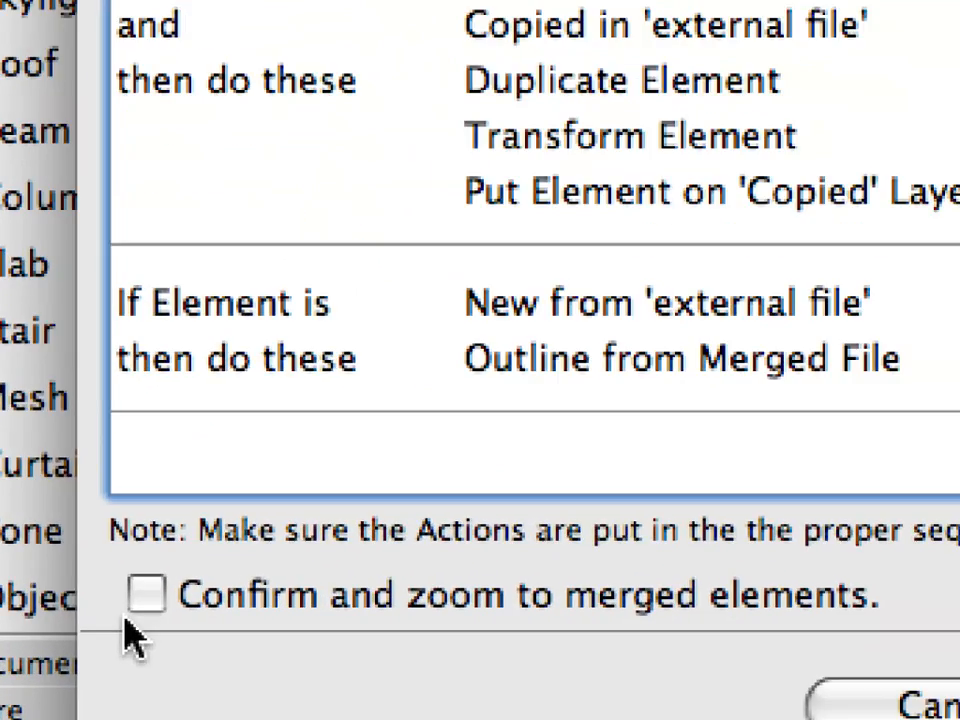
pyautogui.click(142, 602)
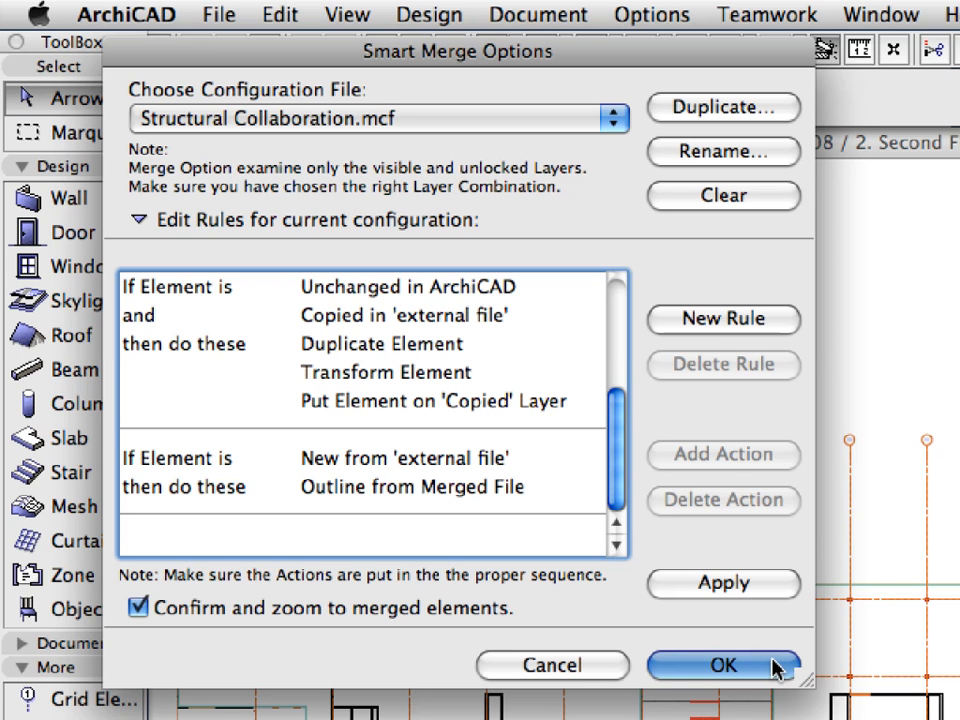
pyautogui.click(778, 670)
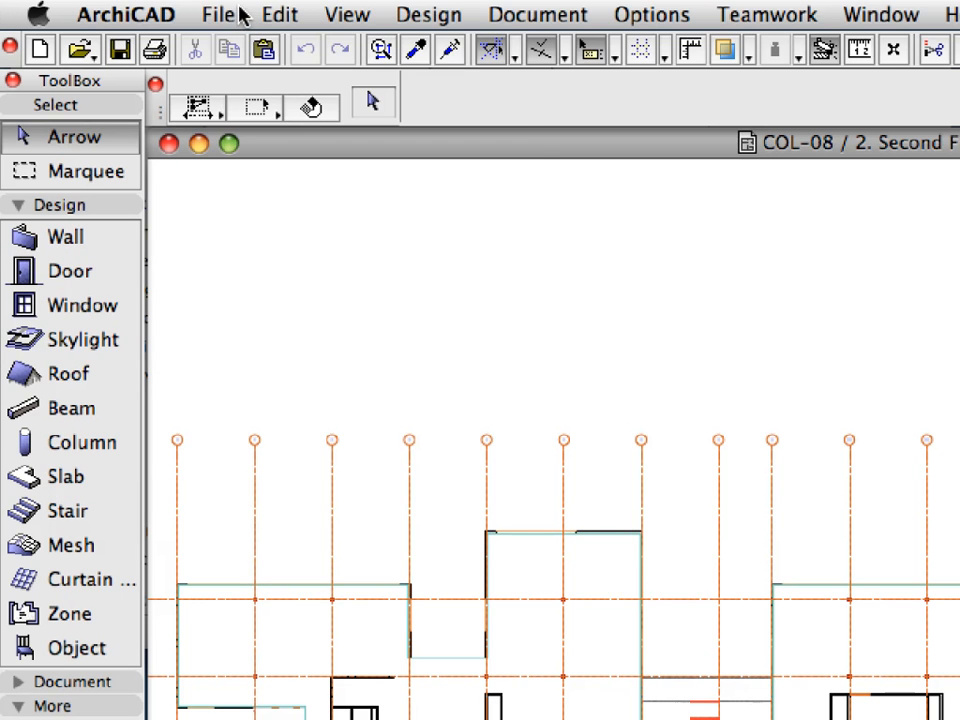
# Choose the DWG file COL-08-02-01-Second Floor for Smart Merge.DWG for merging, with its Model Space content going into the current view
pyautogui.click(236, 15)
pyautogui.moveTo(258, 290)
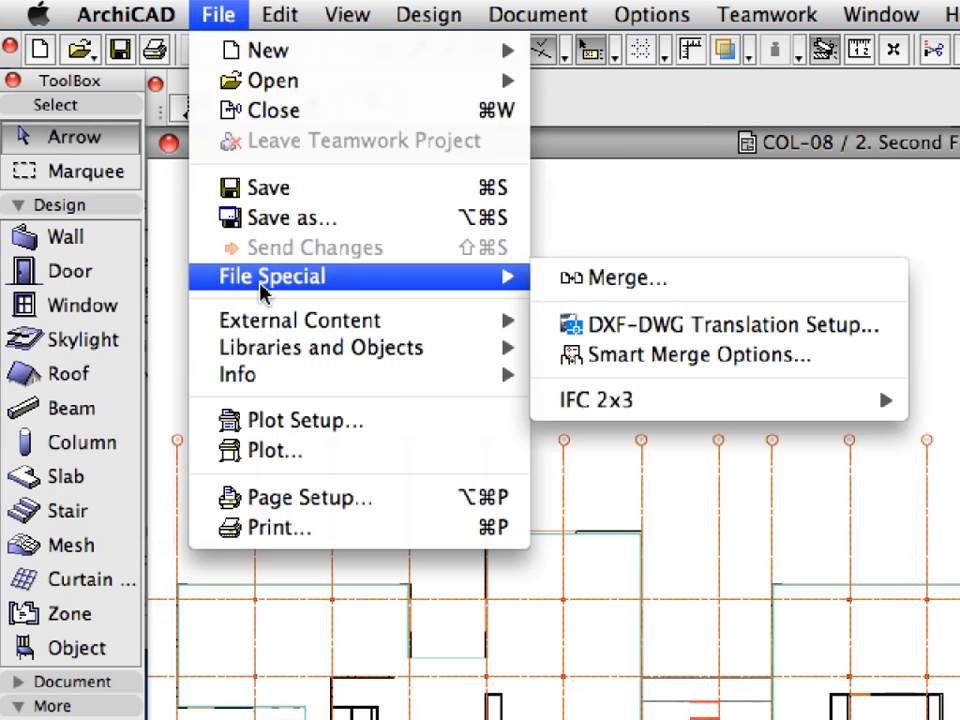
pyautogui.click(761, 283)
pyautogui.click(470, 576)
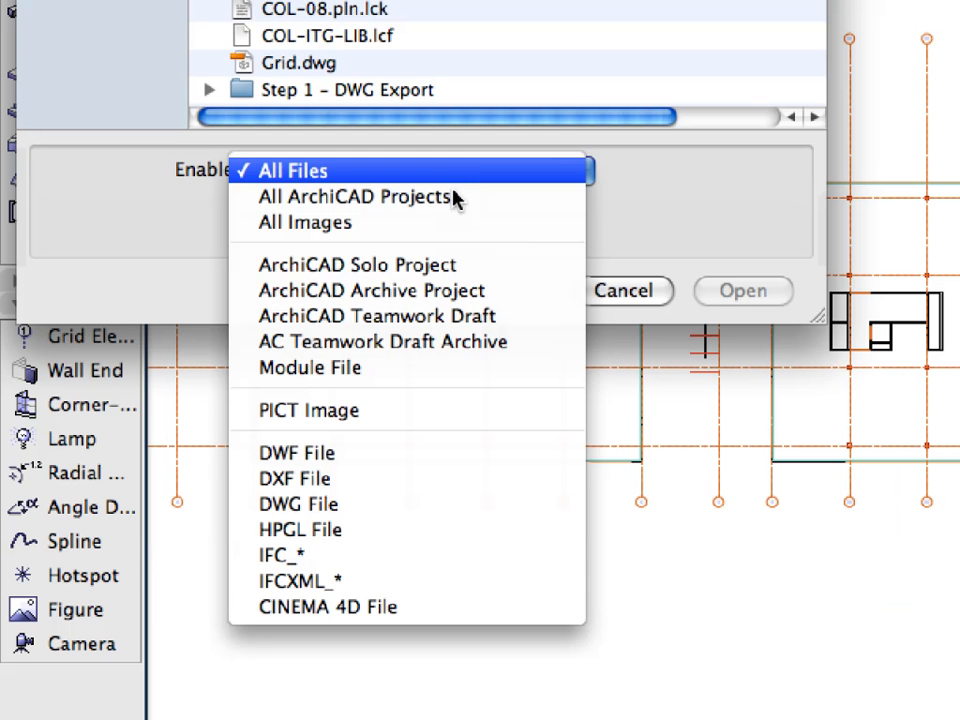
pyautogui.click(440, 504)
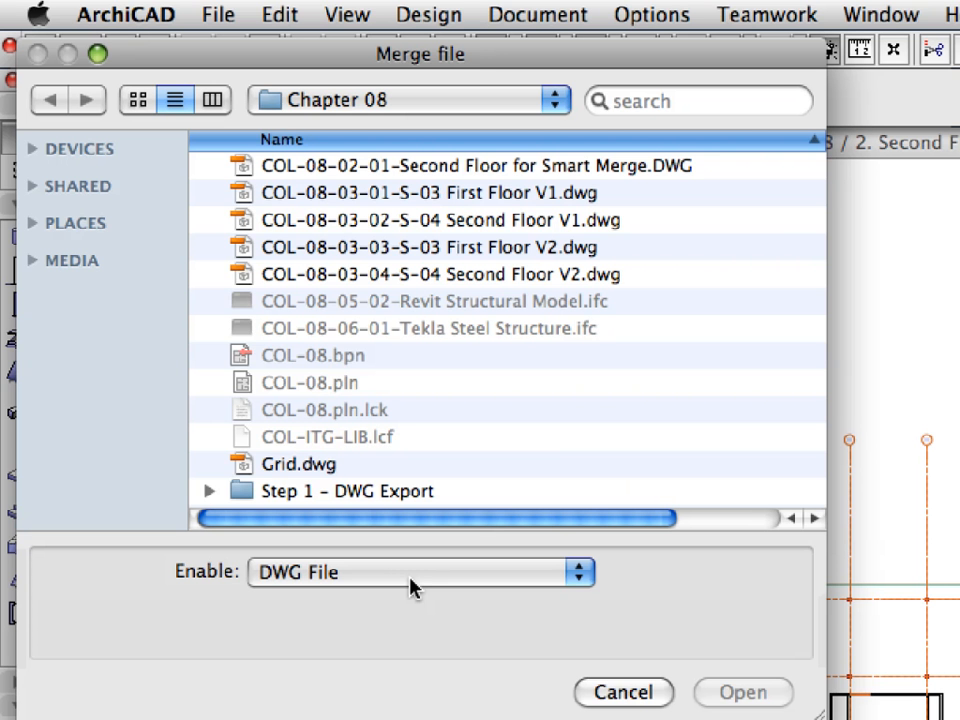
pyautogui.click(467, 166)
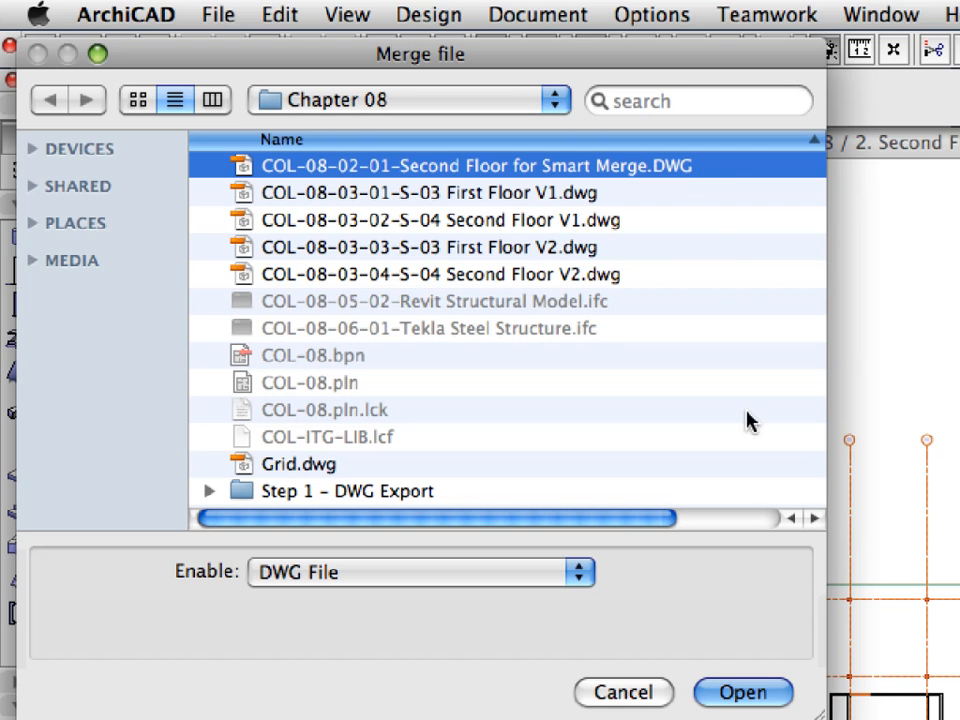
pyautogui.click(780, 697)
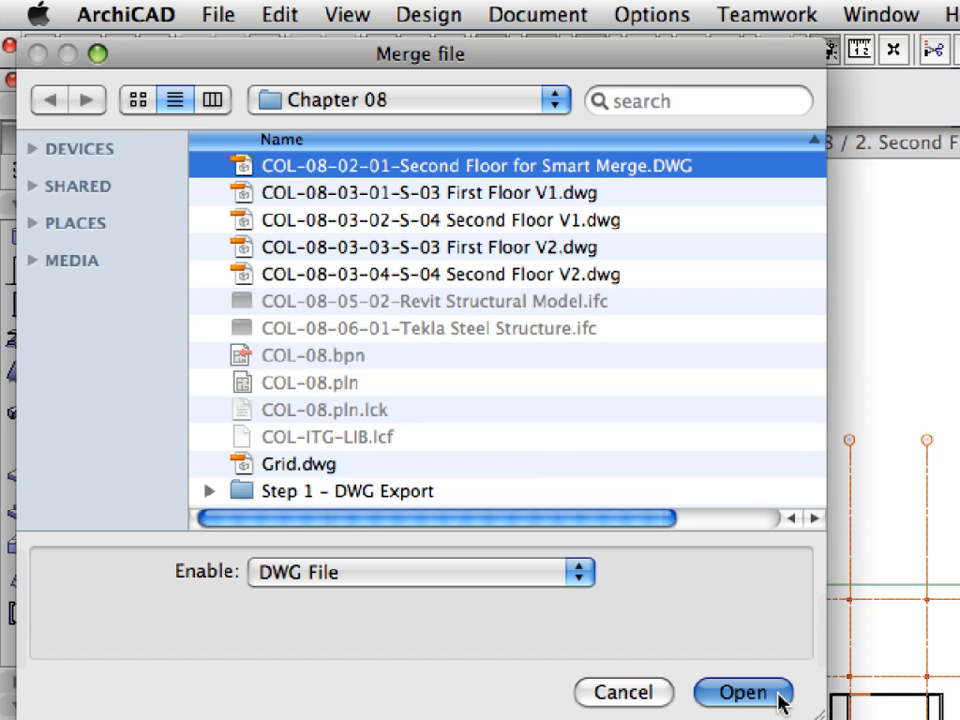
pyautogui.click(780, 697)
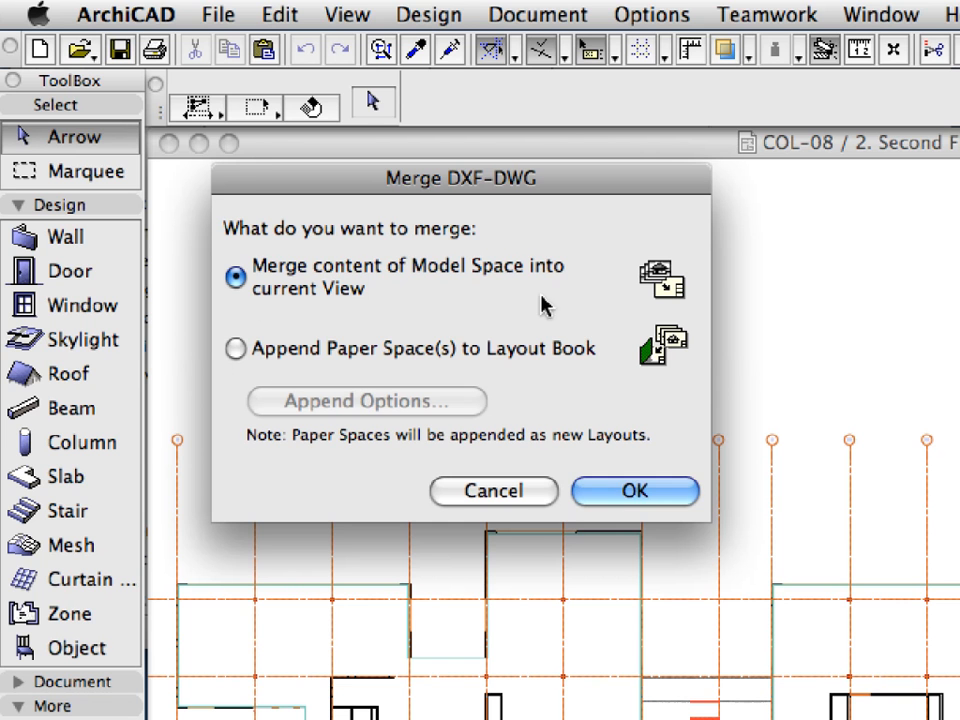
pyautogui.click(666, 490)
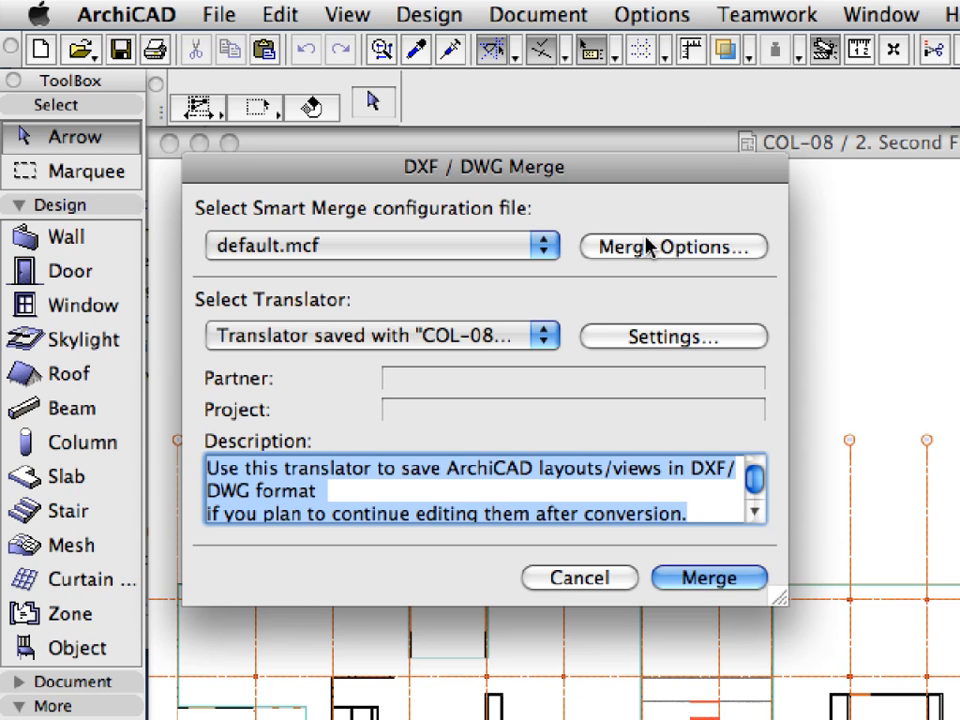
# Merge the DWG using Structural Collaboration.mcf and the translator saved with the file, applying the current merge options to all elements
pyautogui.click(546, 247)
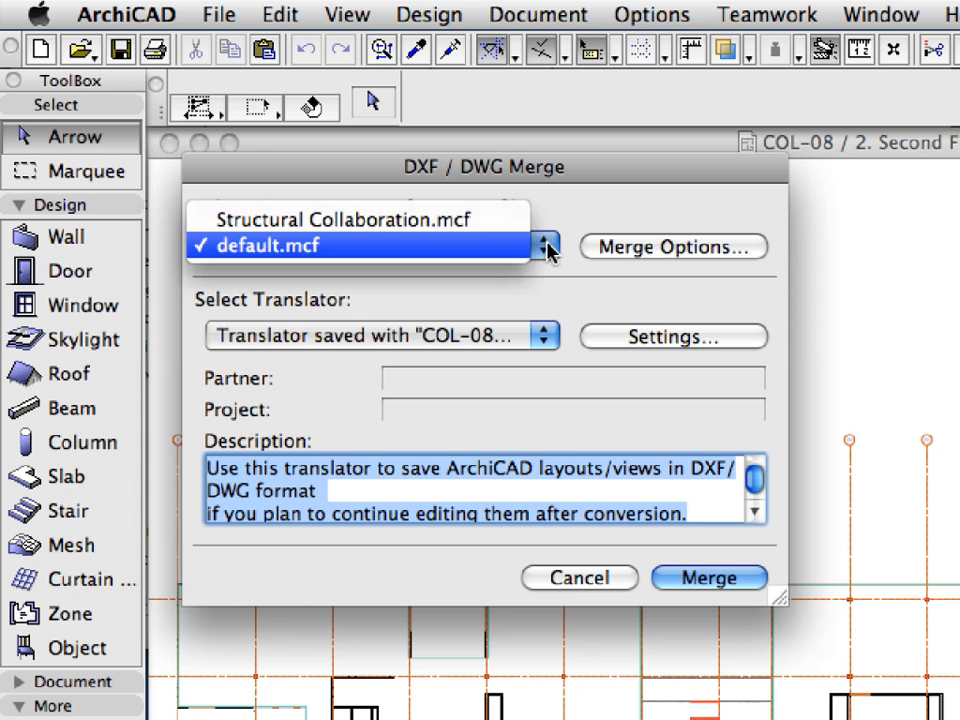
pyautogui.click(496, 222)
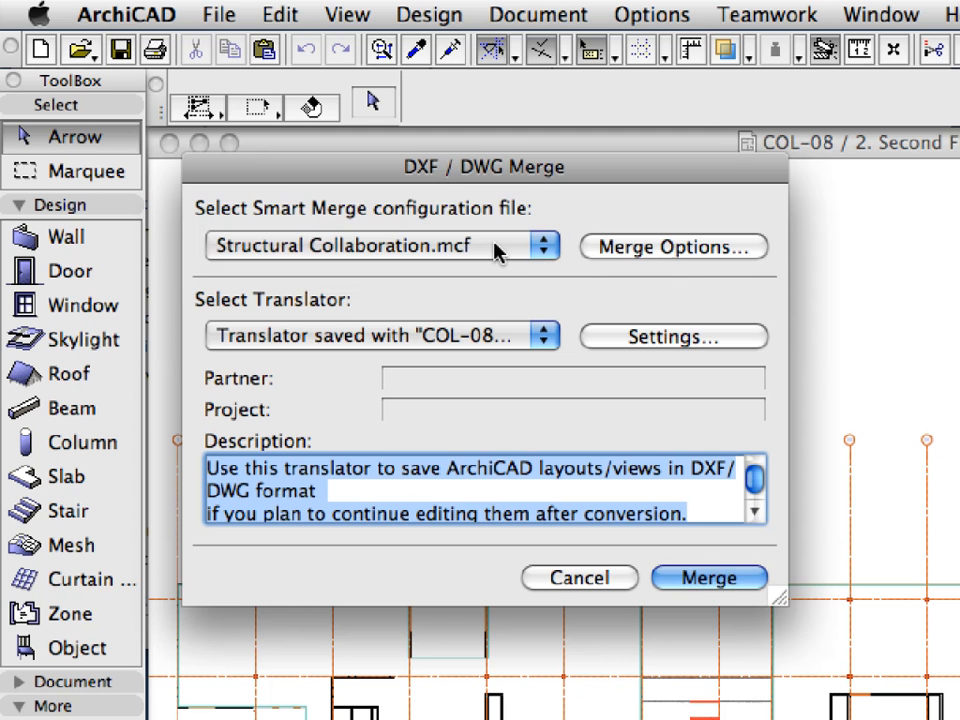
pyautogui.click(545, 340)
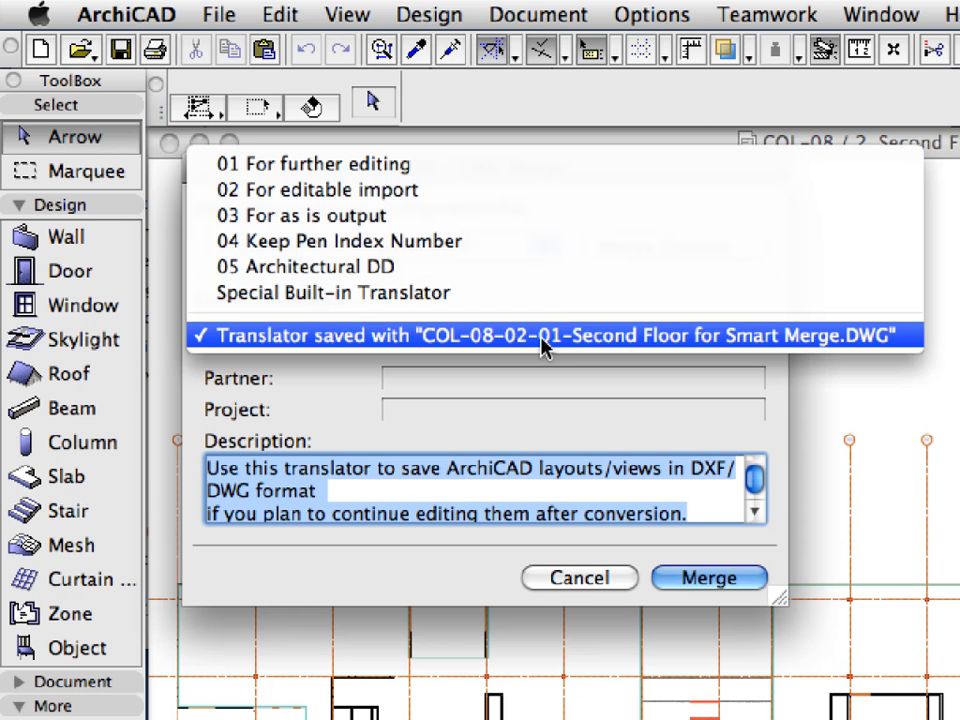
pyautogui.click(545, 340)
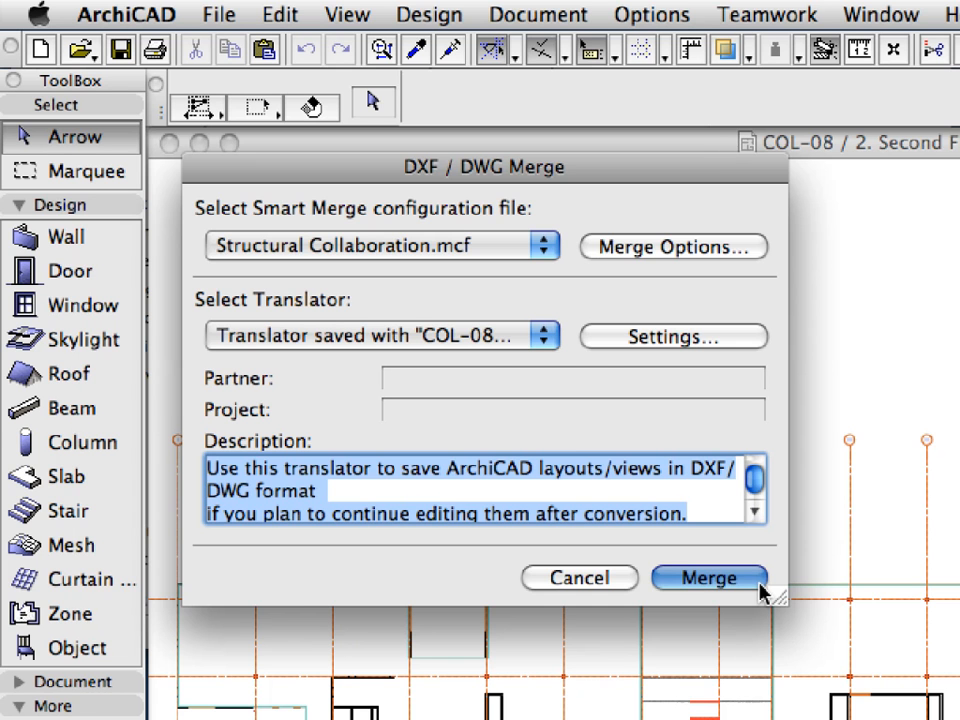
pyautogui.click(758, 584)
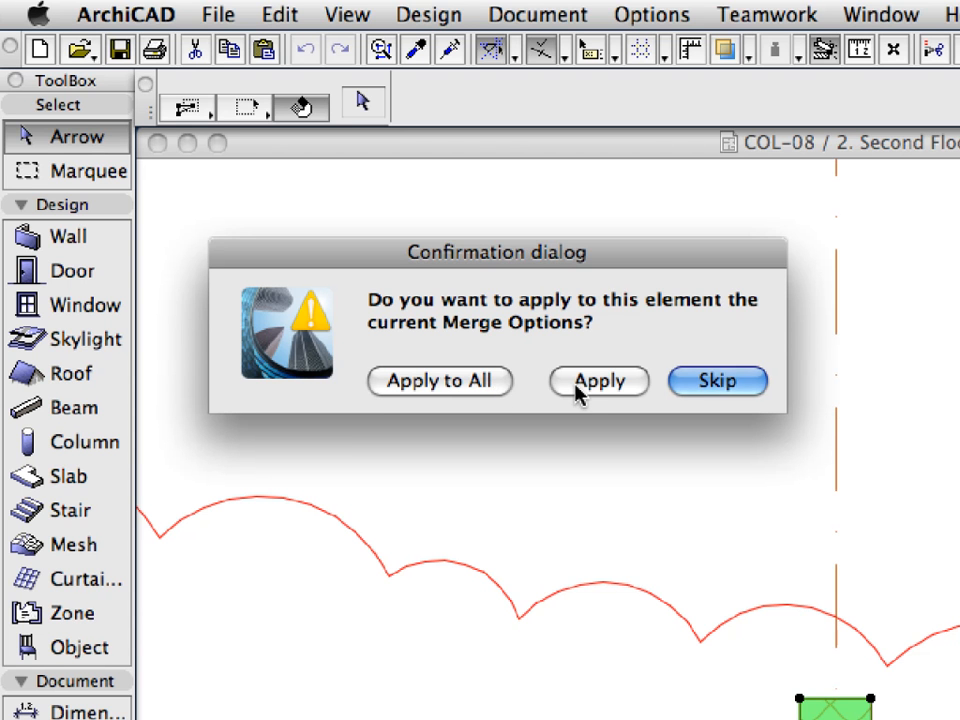
pyautogui.click(505, 390)
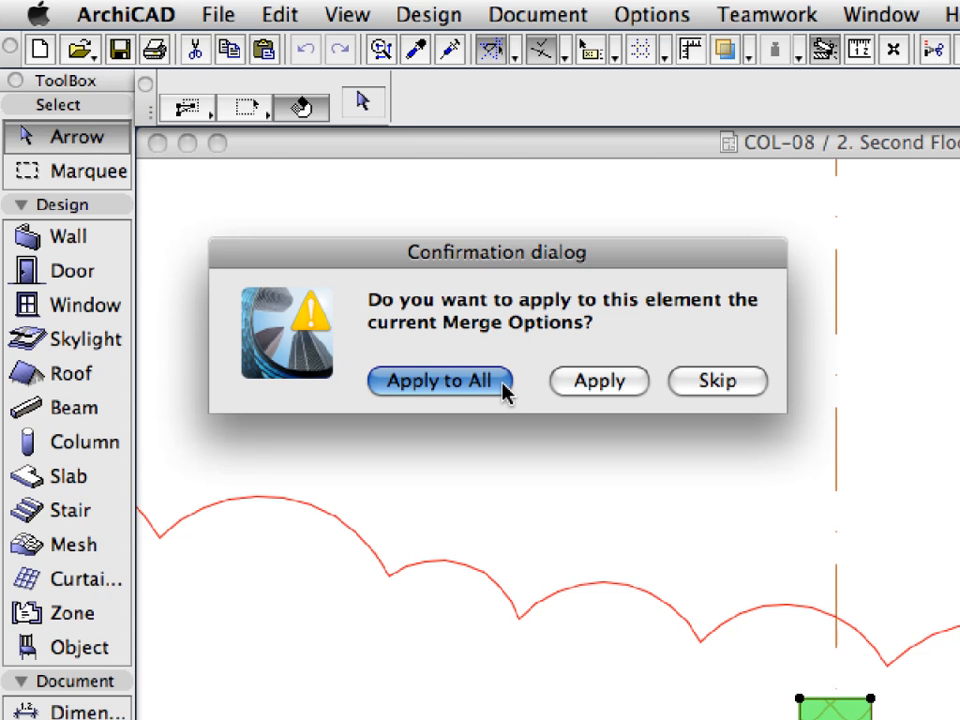
pyautogui.click(500, 385)
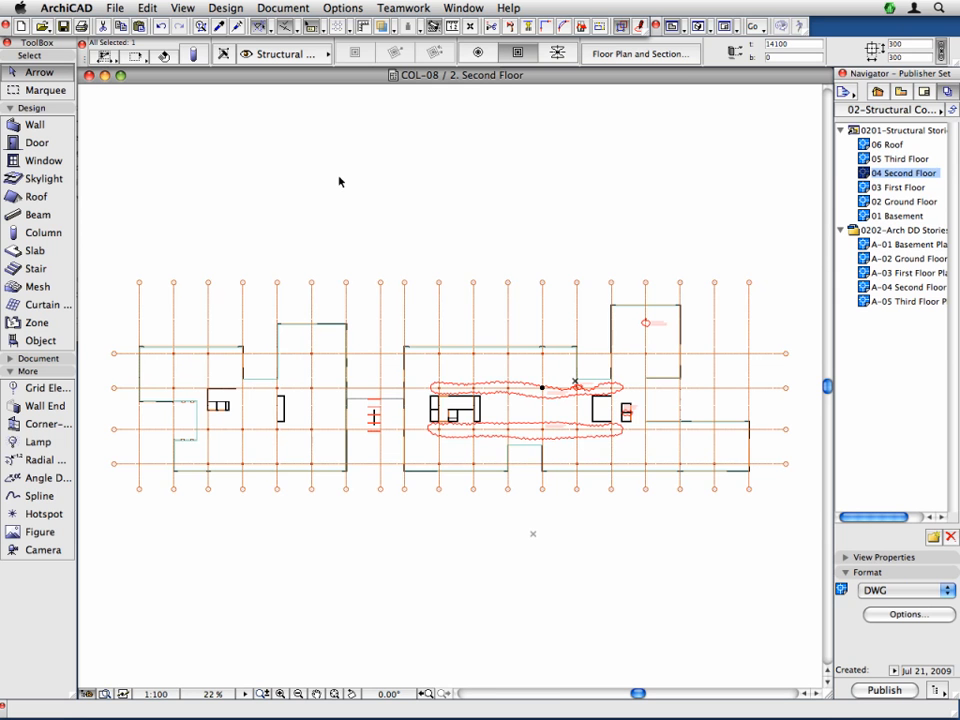
# Examine the structural engineer's clouded markups on the second floor: the added column, the elevator shaft wall and the moved column
pyautogui.scroll(10, 578, 388)
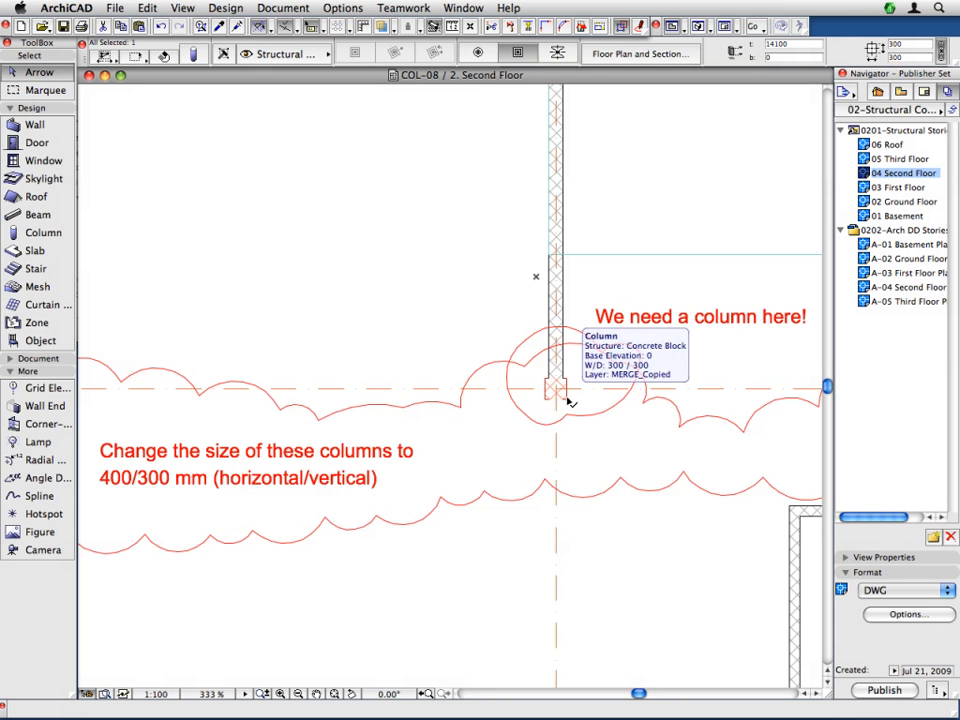
pyautogui.click(567, 400)
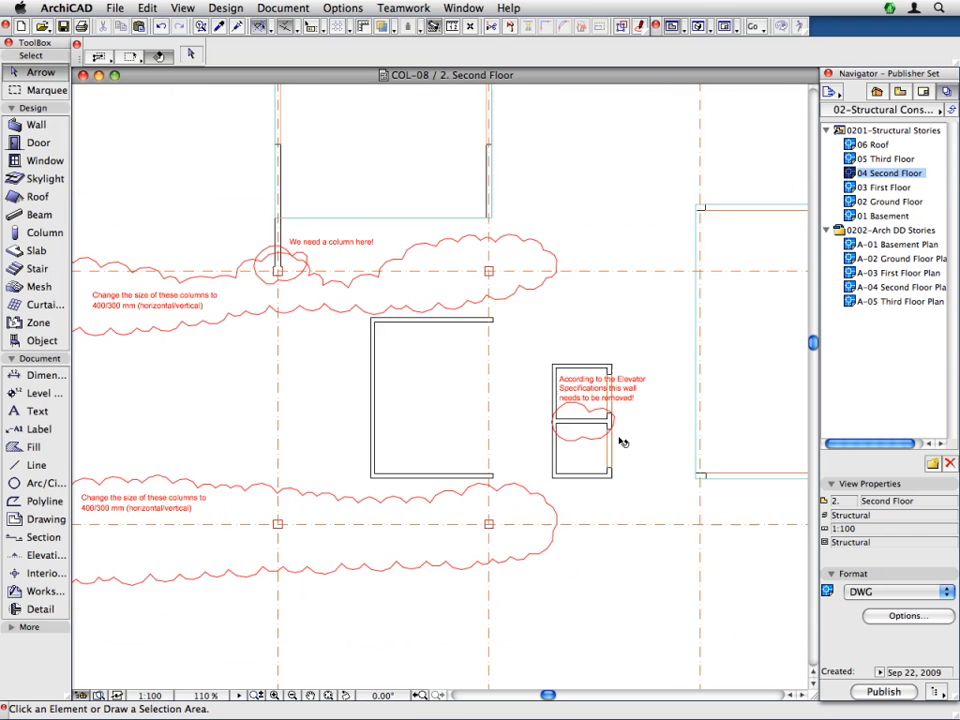
pyautogui.scroll(5, 621, 420)
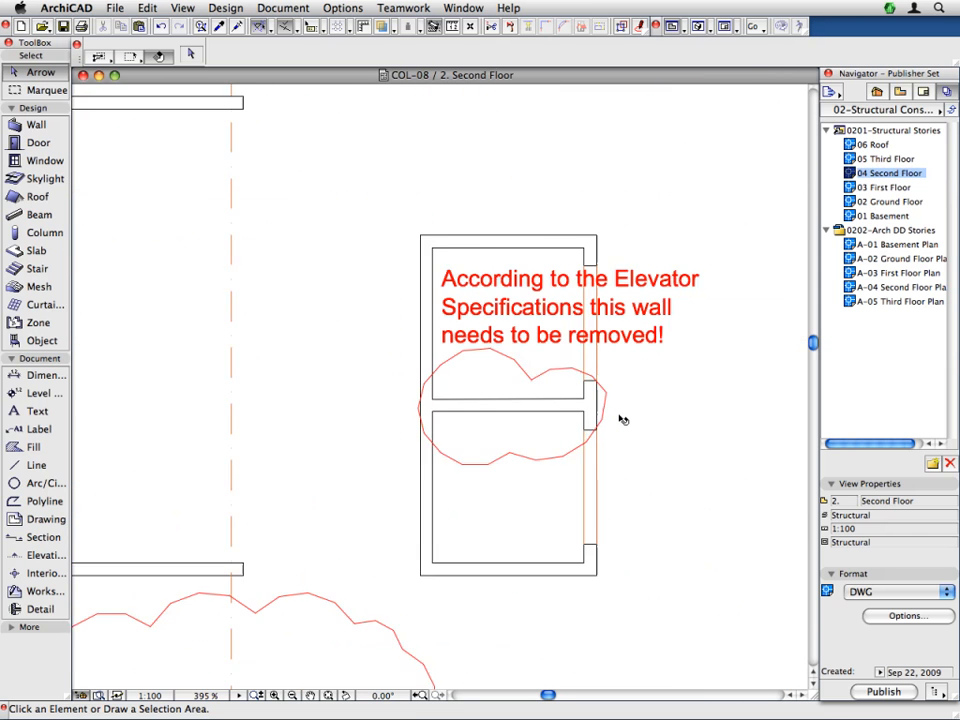
pyautogui.scroll(3, 621, 420)
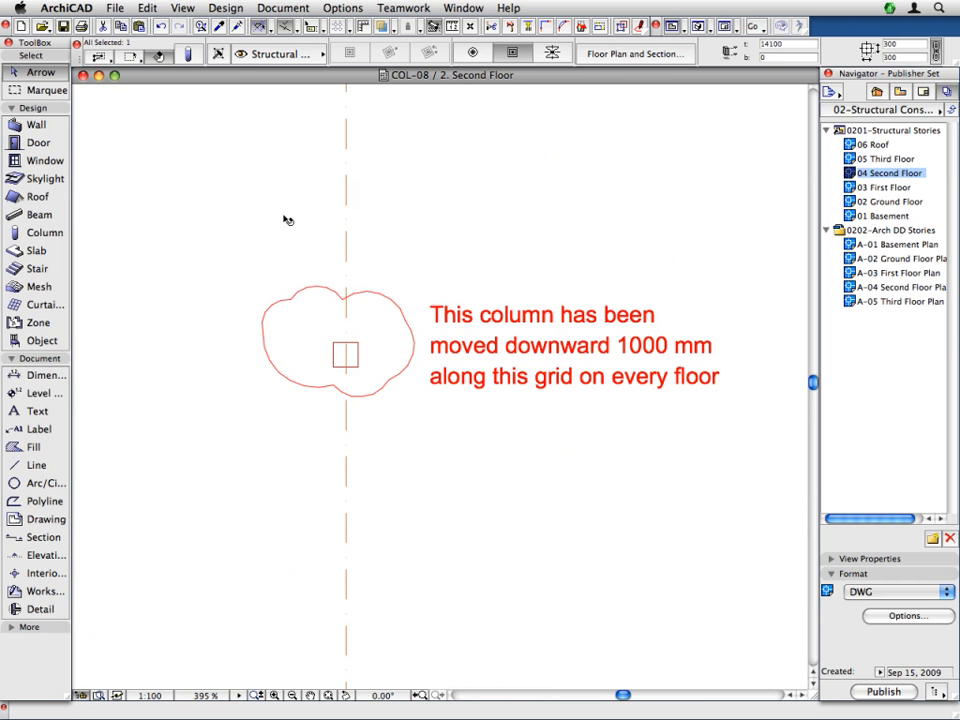
pyautogui.scroll(2, 478, 265)
pyautogui.moveTo(476, 266)
pyautogui.mouseDown(button='middle')
pyautogui.moveTo(438, 264)
pyautogui.moveTo(471, 261)
pyautogui.mouseUp(button='middle')
pyautogui.scroll(1, 469, 276)
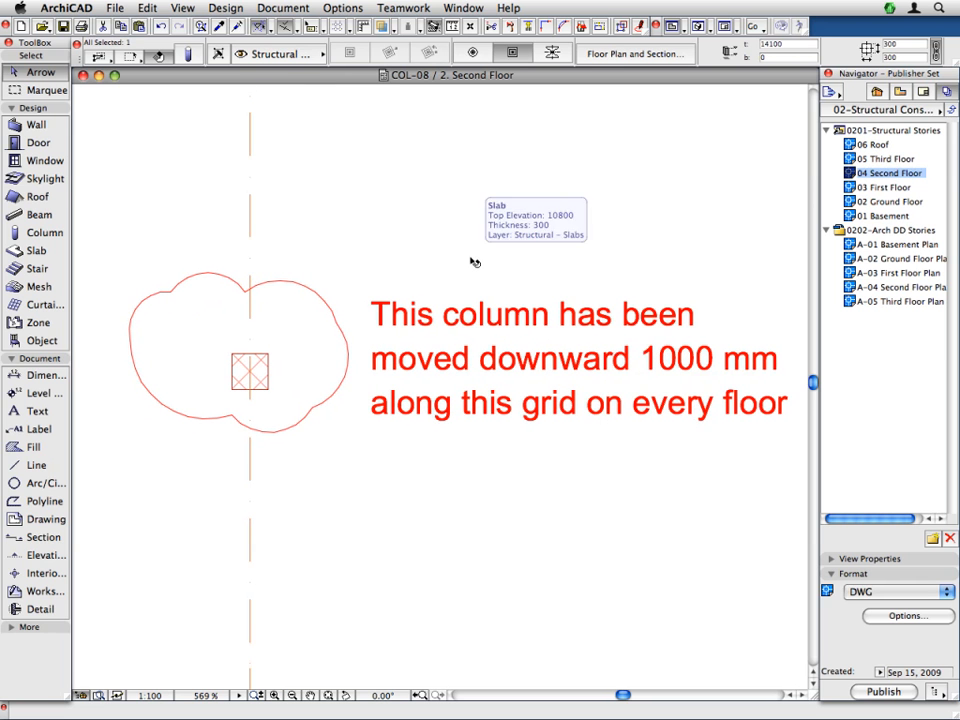